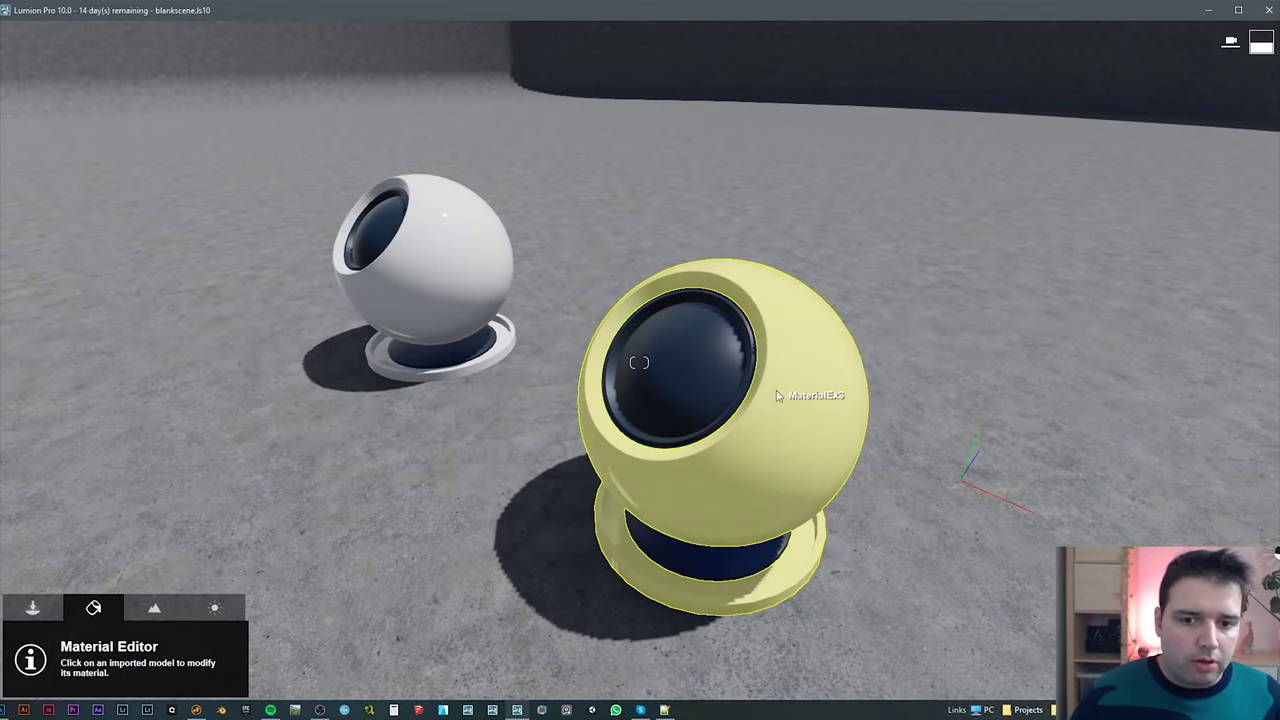
# Apply the outdoor Poliigon brick material Polii Bricks IndustrialPastoralRed 001 to the white surface of the front material ball
pyautogui.click(700, 380)
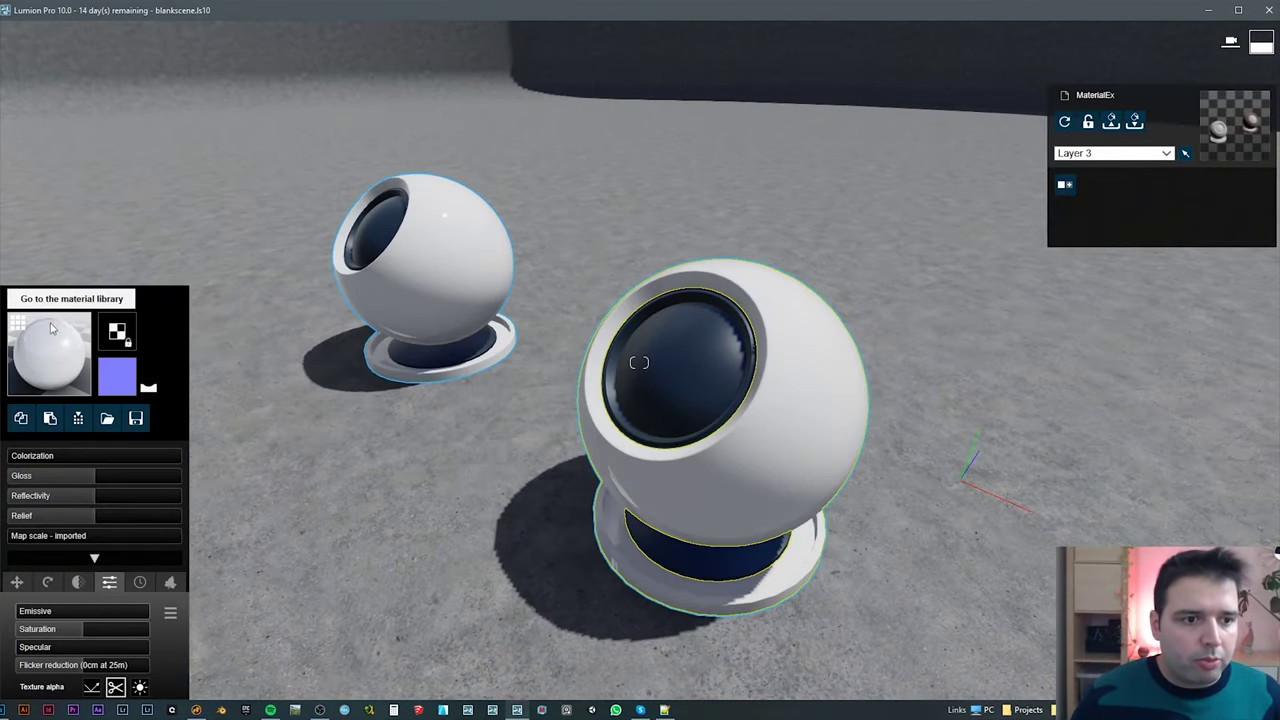
pyautogui.click(48, 350)
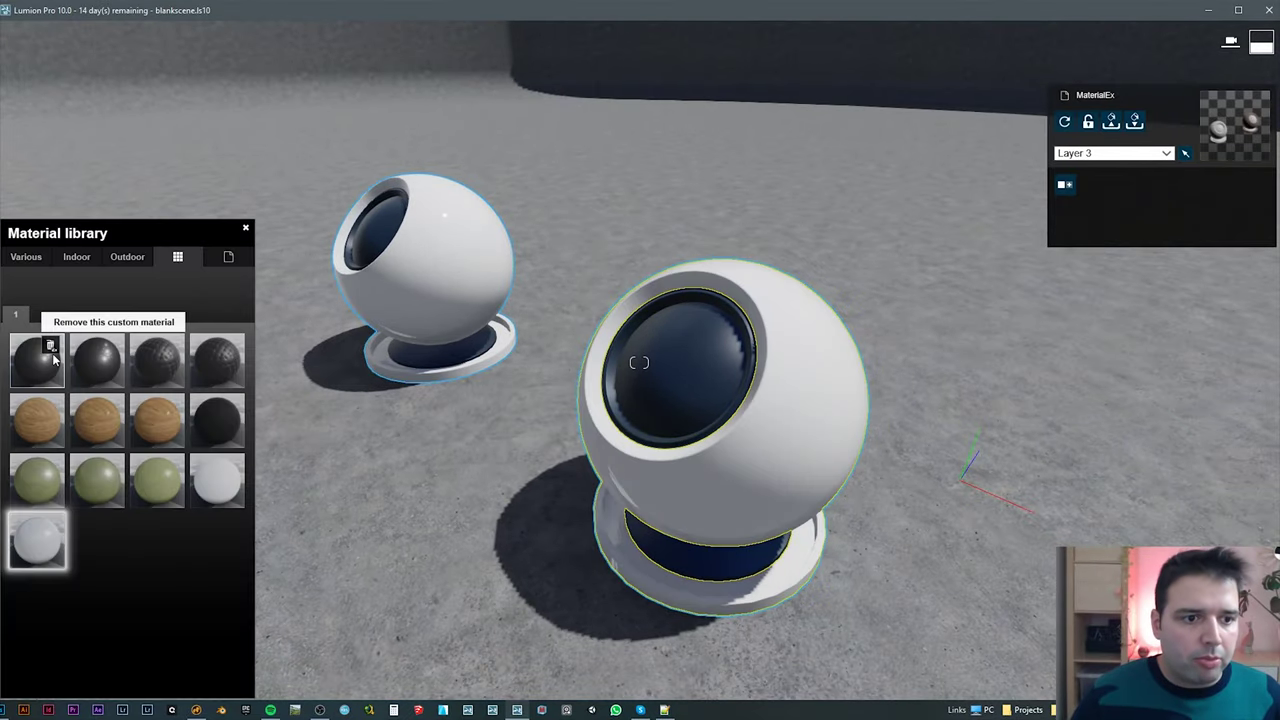
pyautogui.click(127, 257)
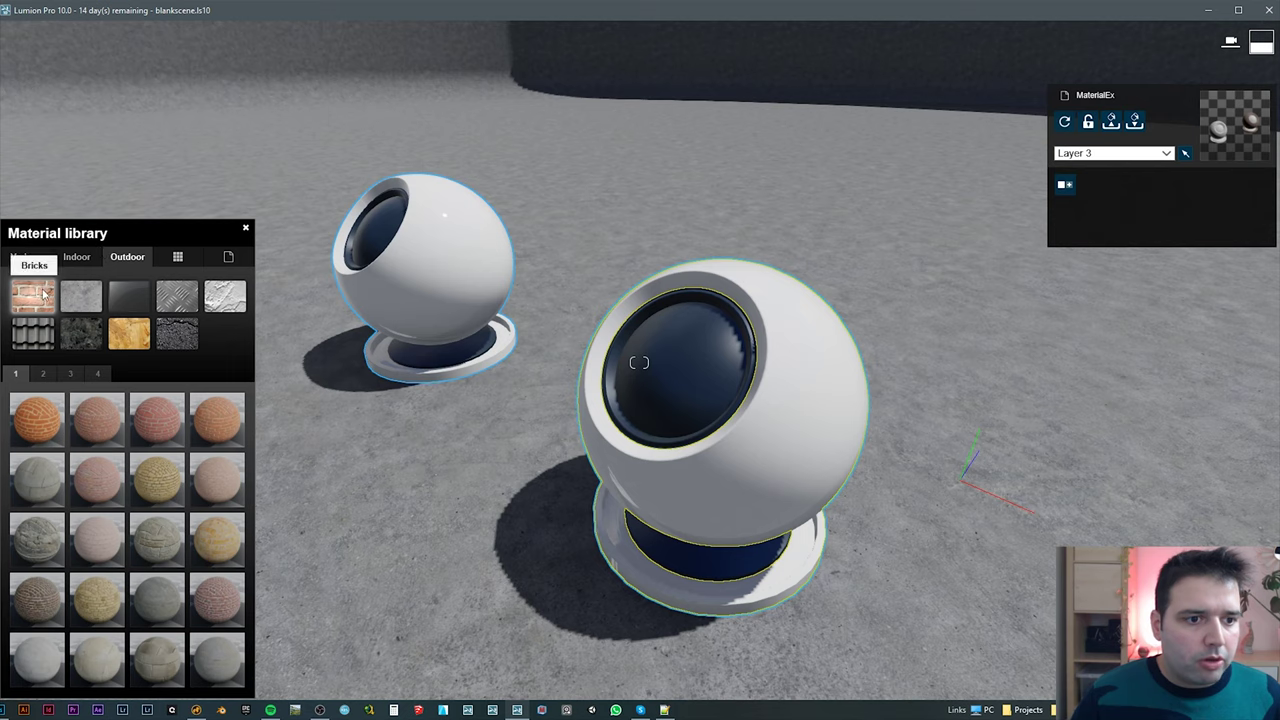
pyautogui.click(97, 373)
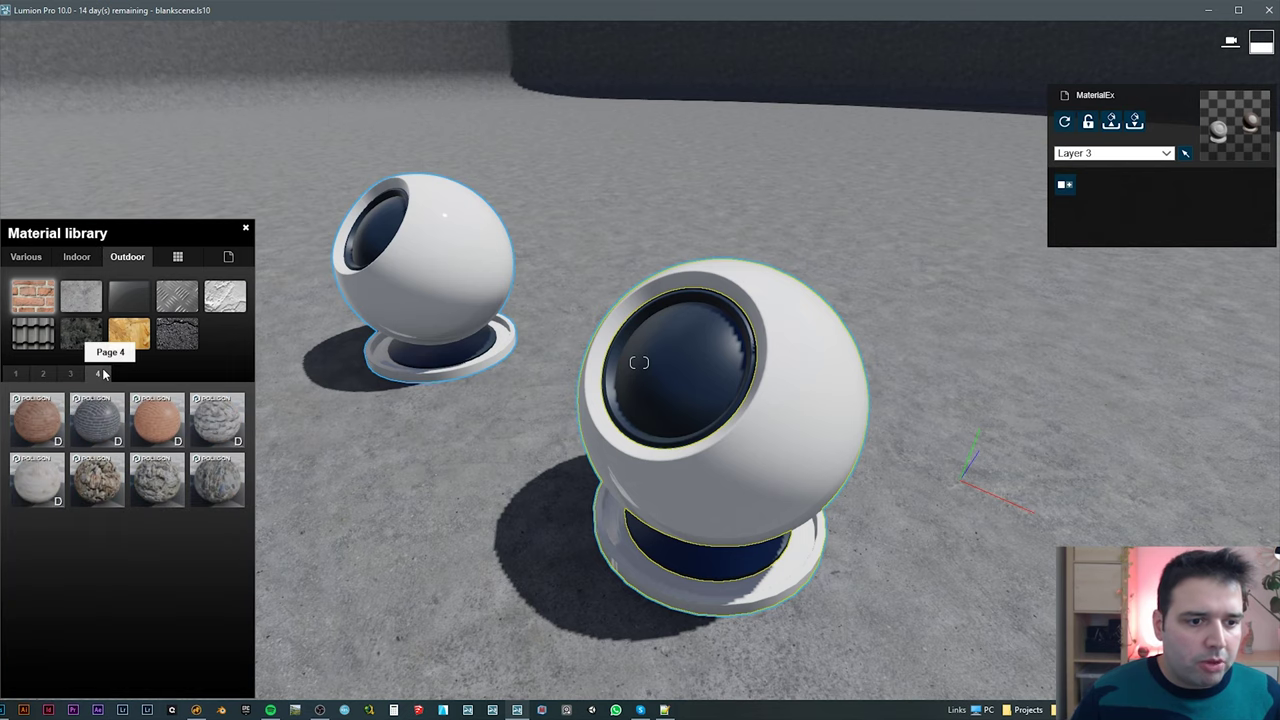
pyautogui.click(49, 414)
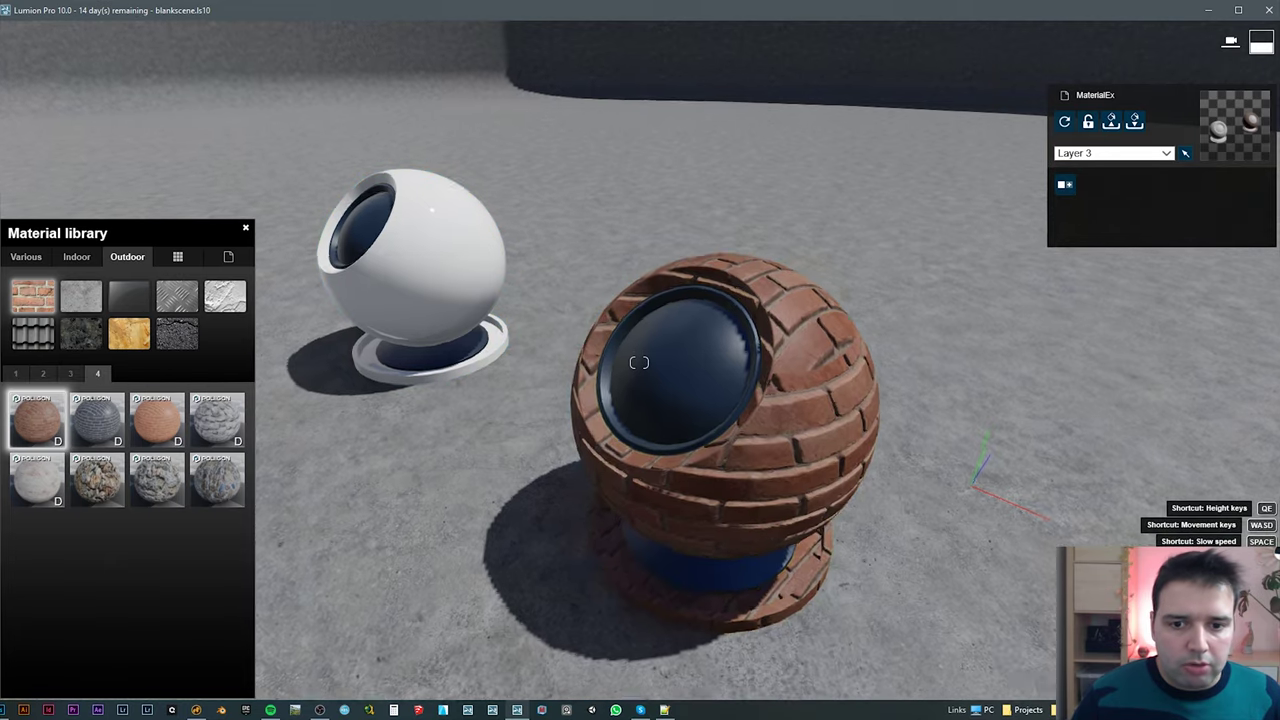
# Check the brick relief on the front ball up close and save the material changes
pyautogui.press('d')
pyautogui.press('w')
pyautogui.moveTo(639, 362); pyautogui.dragTo(580, 503, button='right')
pyautogui.press('s')
pyautogui.press('q')
pyautogui.press('s')
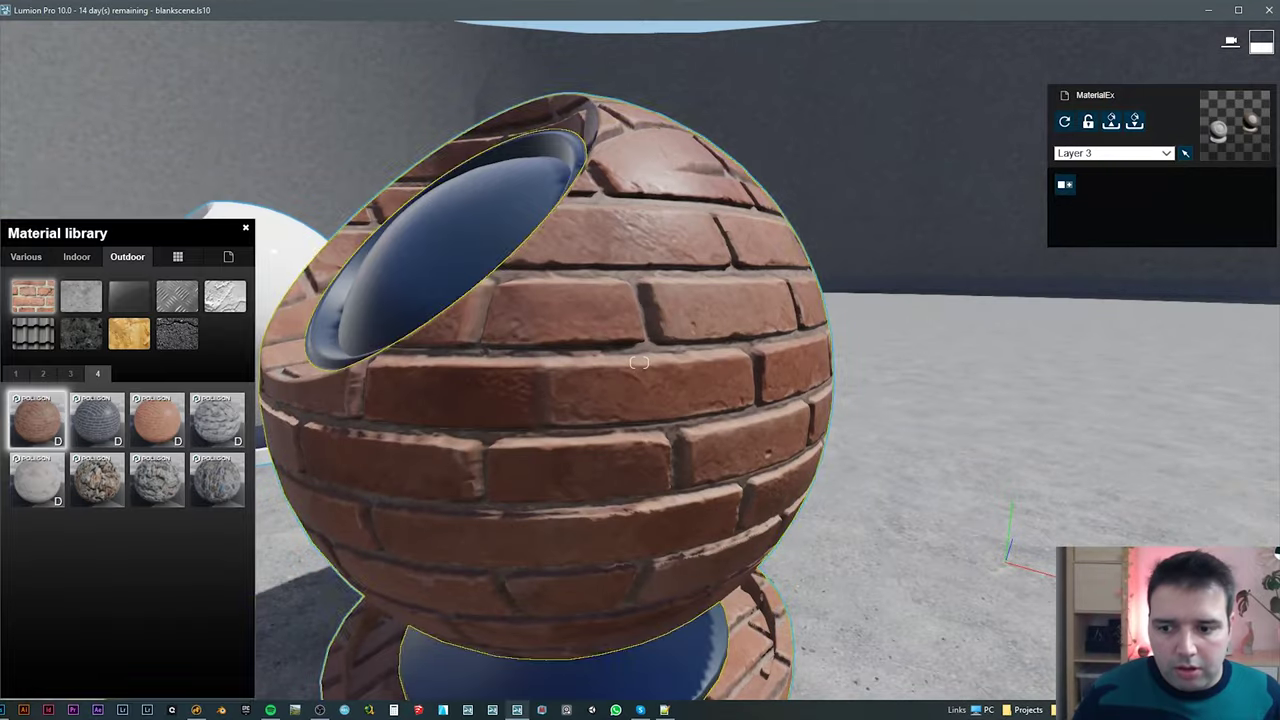
pyautogui.click(1225, 675)
# Examine the brick-covered ball from several angles and distances
pyautogui.press('d')
pyautogui.moveTo(1023, 614); pyautogui.dragTo(940, 610, button='right')
pyautogui.press('w')
pyautogui.press('s')
pyautogui.press('a')
pyautogui.press('w')
pyautogui.moveTo(639, 362); pyautogui.dragTo(639, 362, button='right')
pyautogui.press('s')
pyautogui.press('w')
pyautogui.press('s')
pyautogui.press('a')
pyautogui.press('s')
pyautogui.press('a')
pyautogui.press('s')
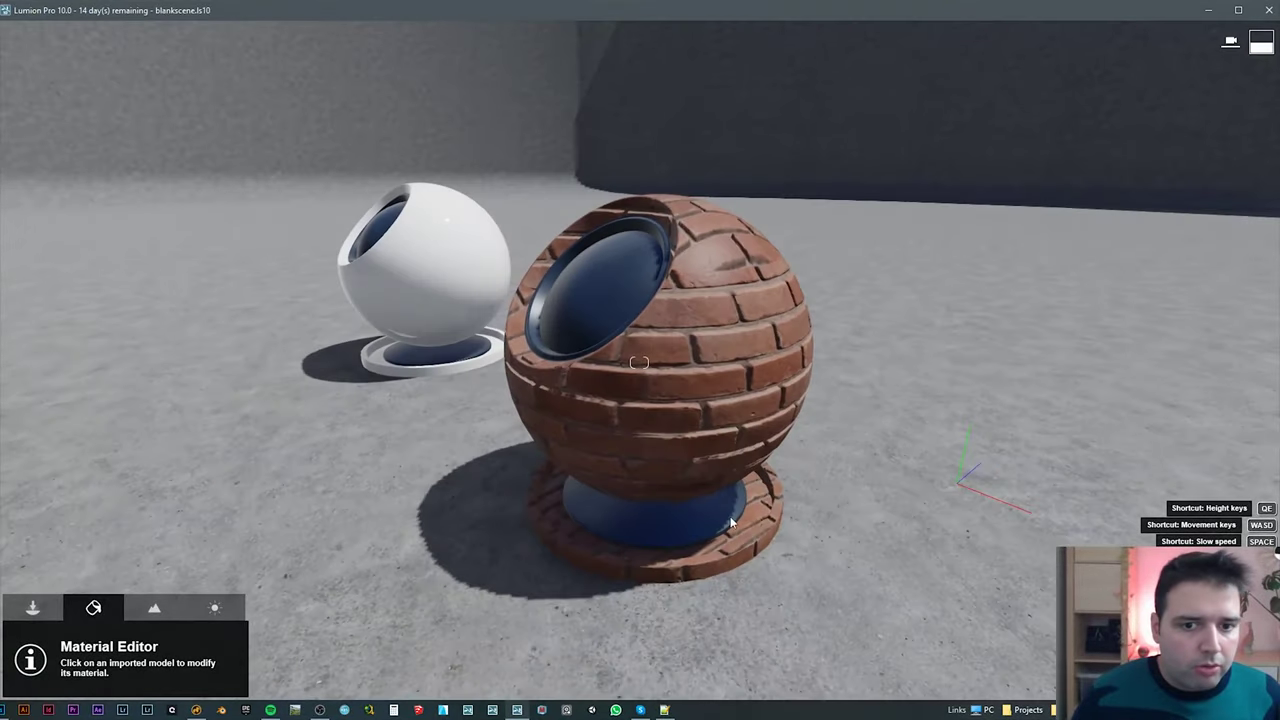
# Reopen the front ball's brick material to read its full name and settings
pyautogui.click(659, 355)
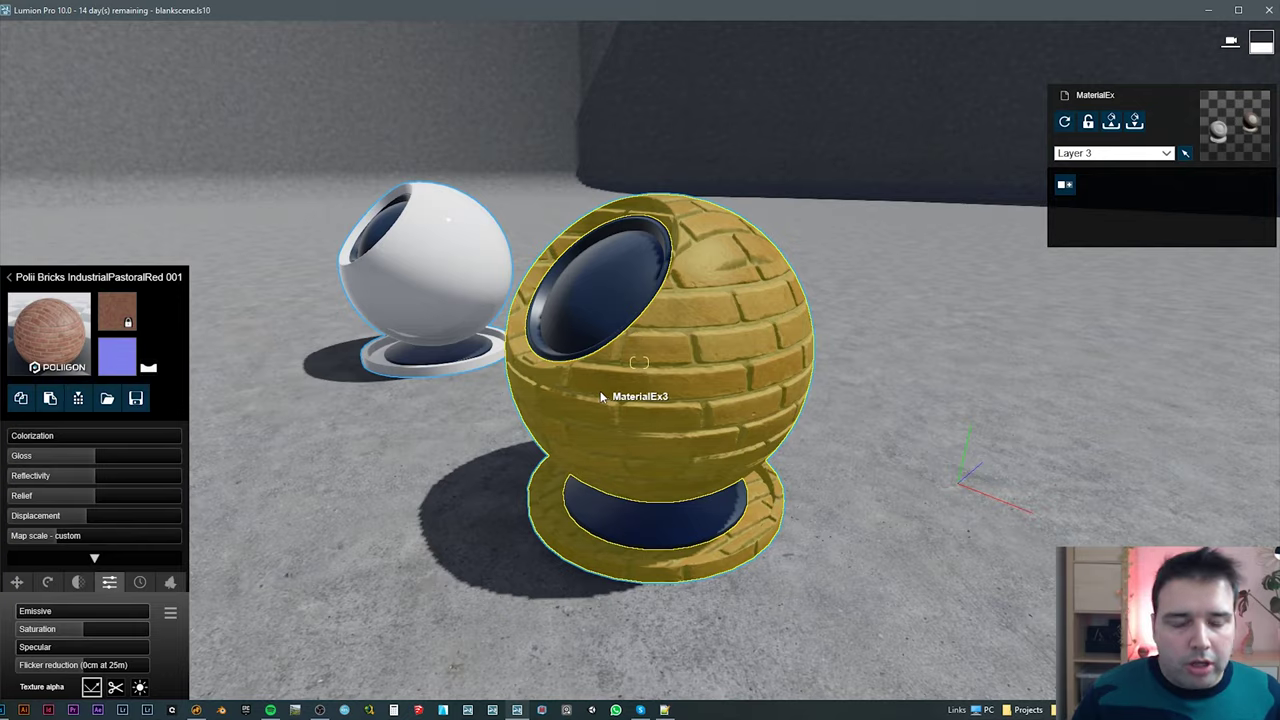
pyautogui.press('d')
pyautogui.moveTo(600, 397); pyautogui.dragTo(573, 411, button='right')
pyautogui.press('a')
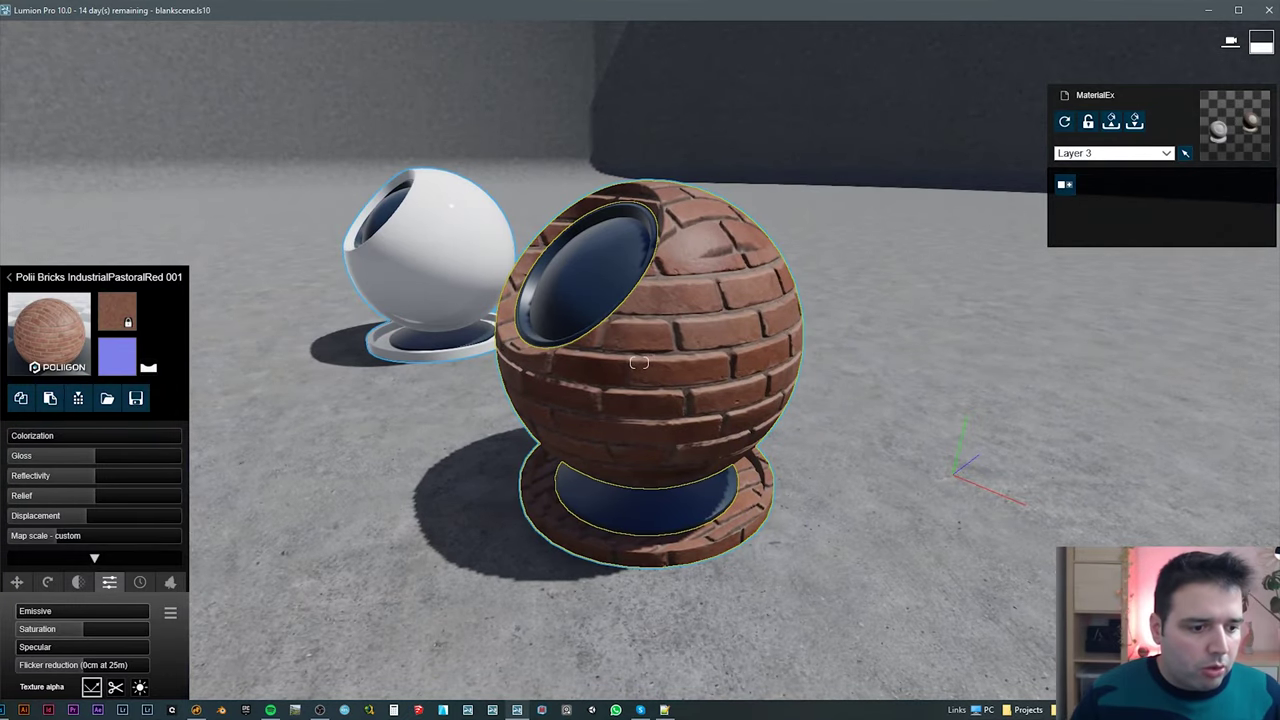
# Switch to the Poliigon website in the browser and search for "industrial pastoral red"
pyautogui.hotkey('alt', 'Tab')
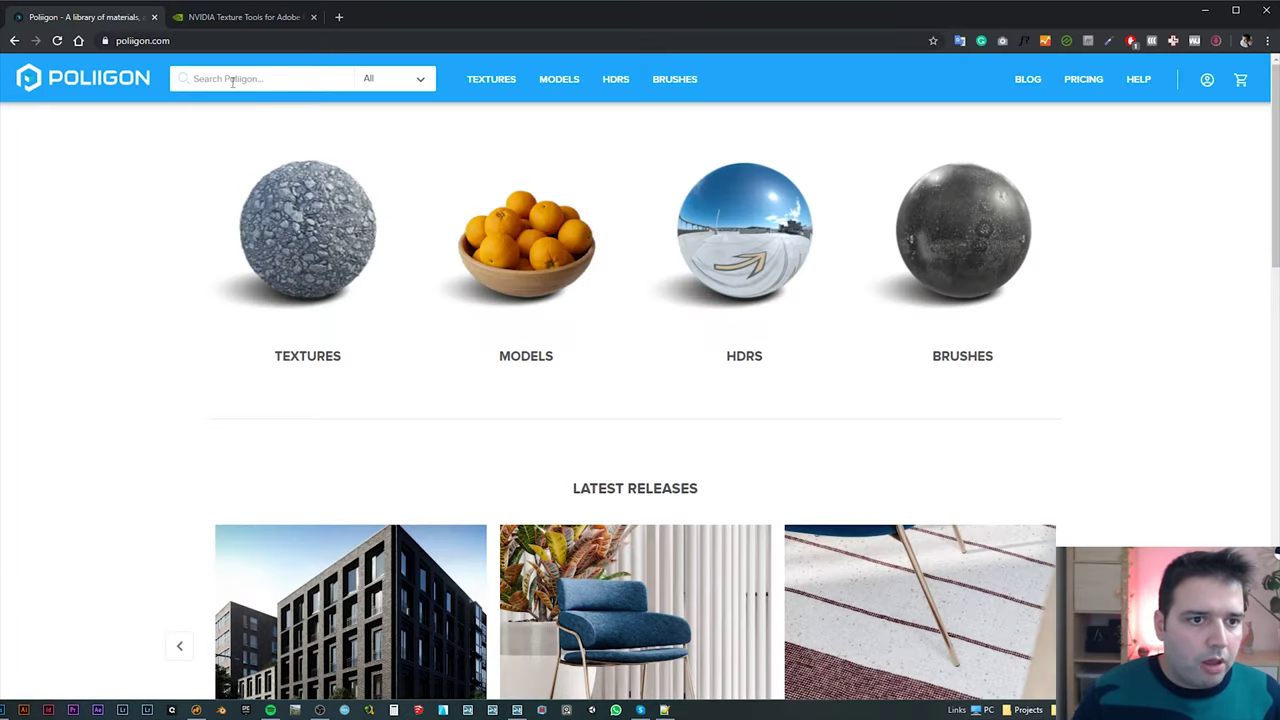
pyautogui.click(233, 80)
pyautogui.write('insd')
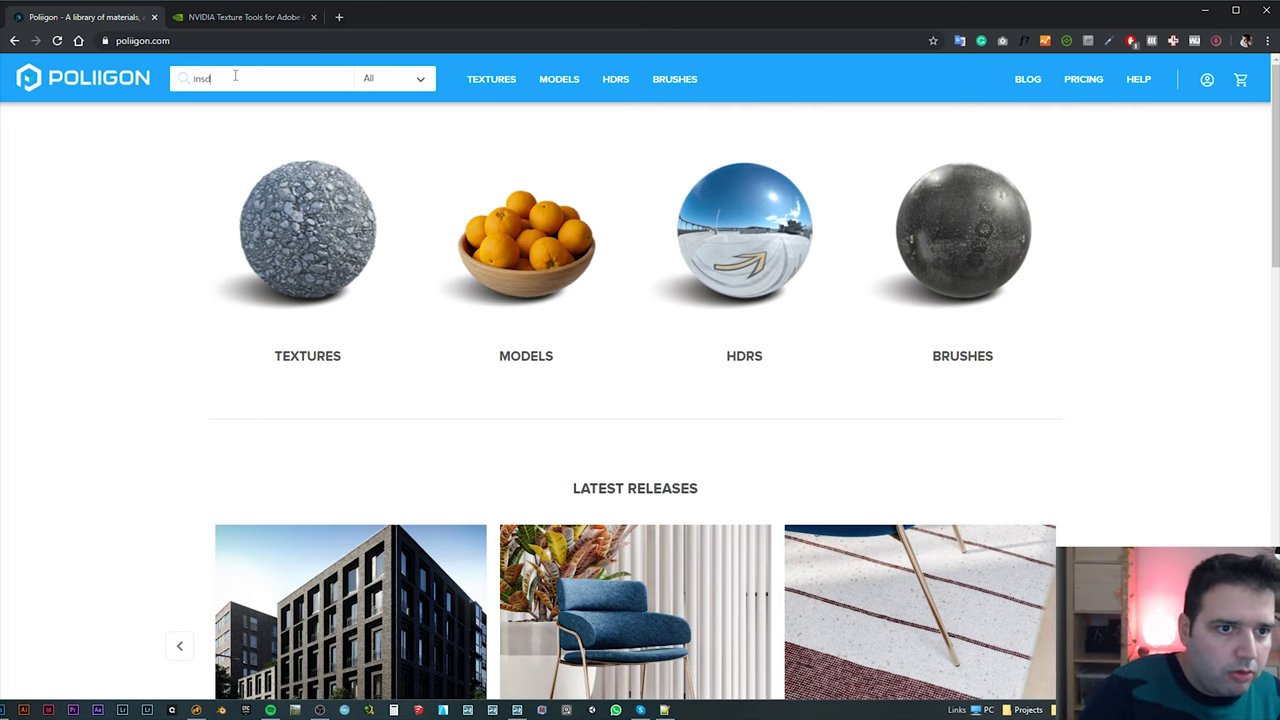
pyautogui.press('BackSpace')
pyautogui.press('BackSpace')
pyautogui.write('dustrial pas')
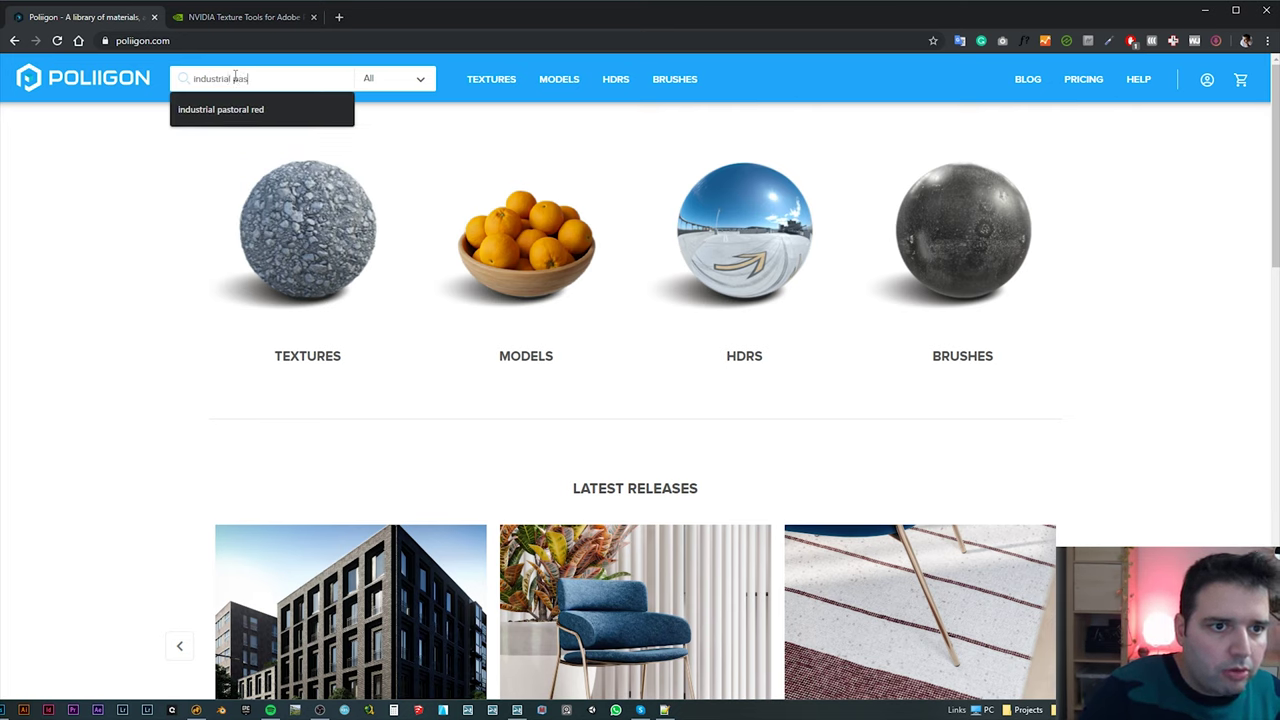
pyautogui.write('toral red')
pyautogui.press('Return')
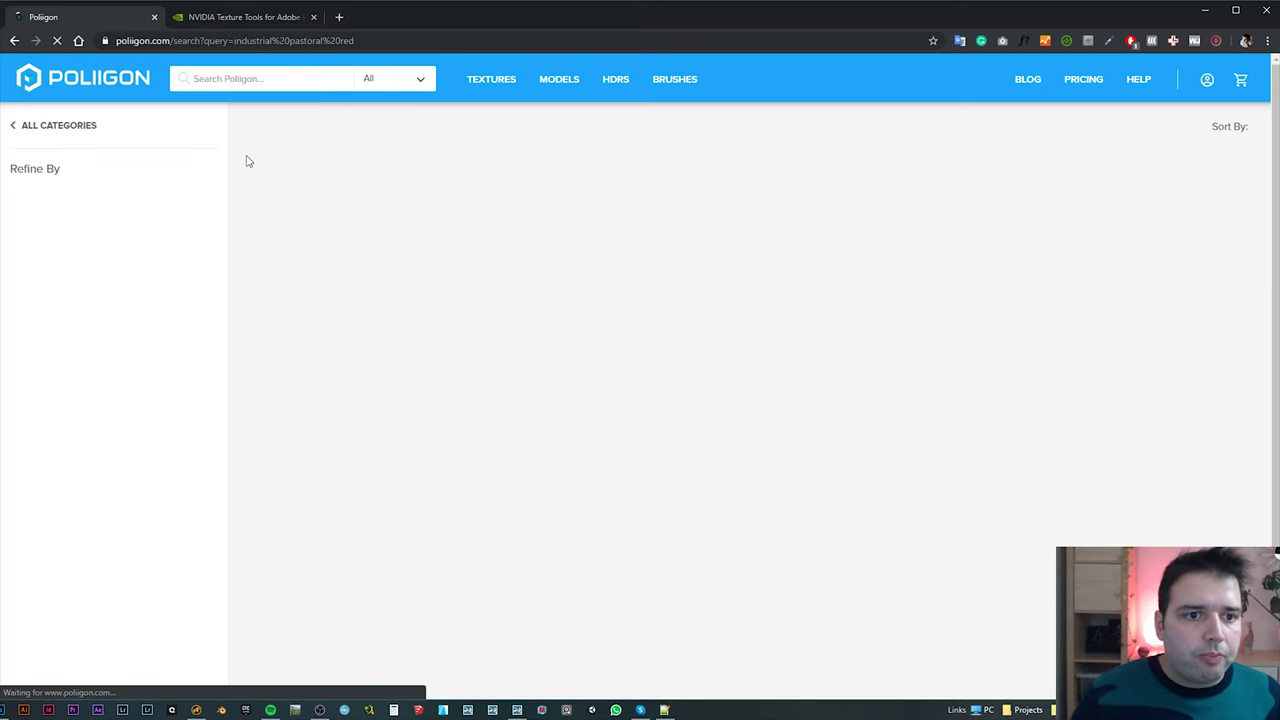
# Open the Bricks Industrial Pastoral Red 001 texture and set its download resolution to HIRES
pyautogui.moveTo(354, 197)
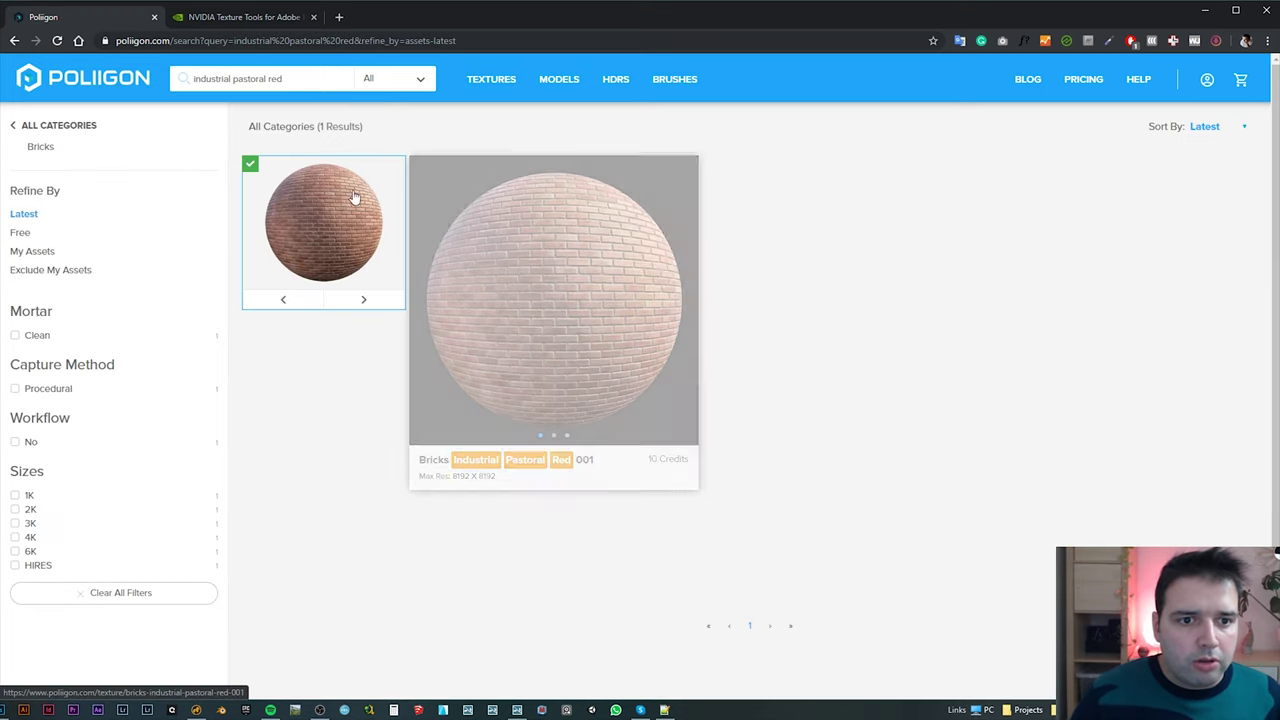
pyautogui.click(337, 194)
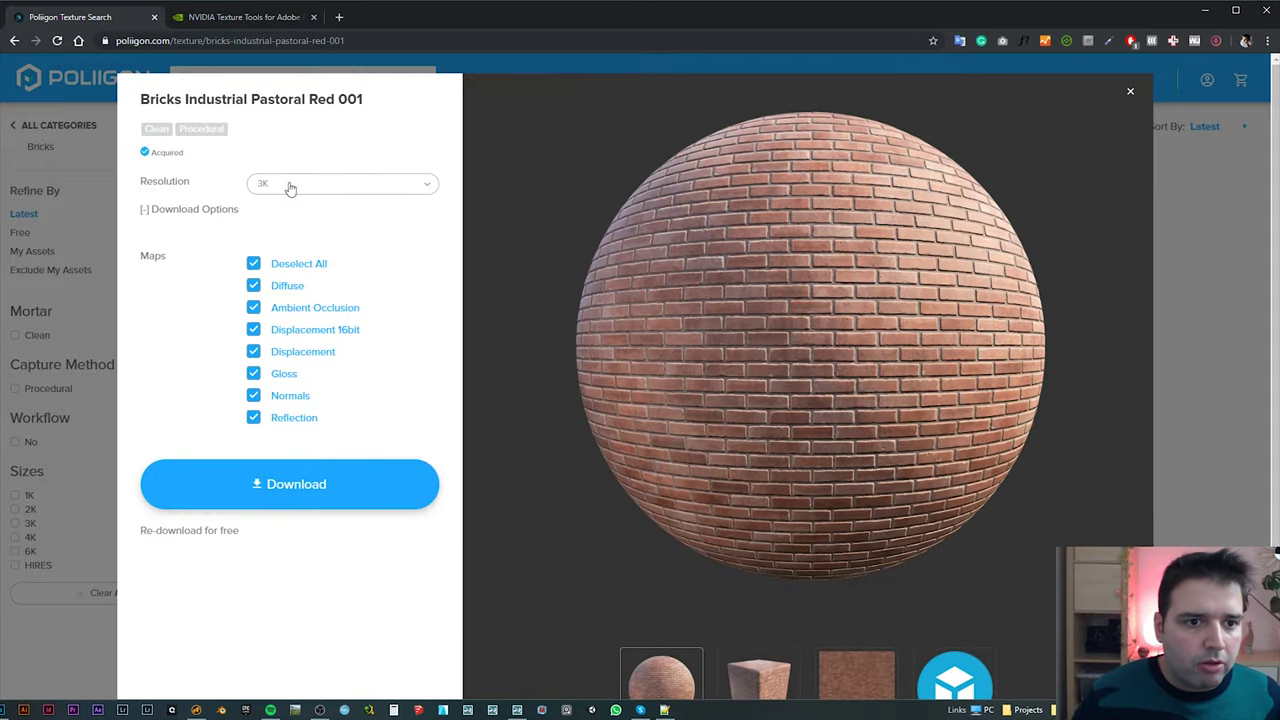
pyautogui.click(310, 185)
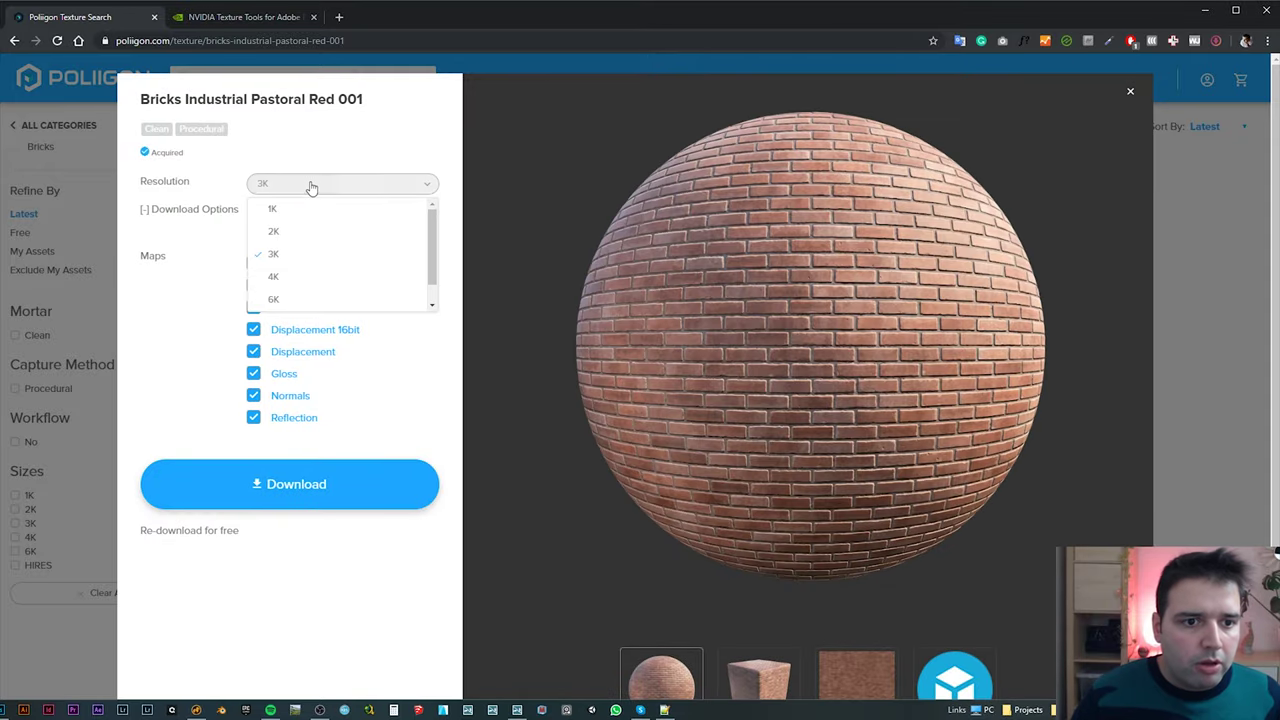
pyautogui.click(282, 240)
pyautogui.scroll(-2, 306, 262)
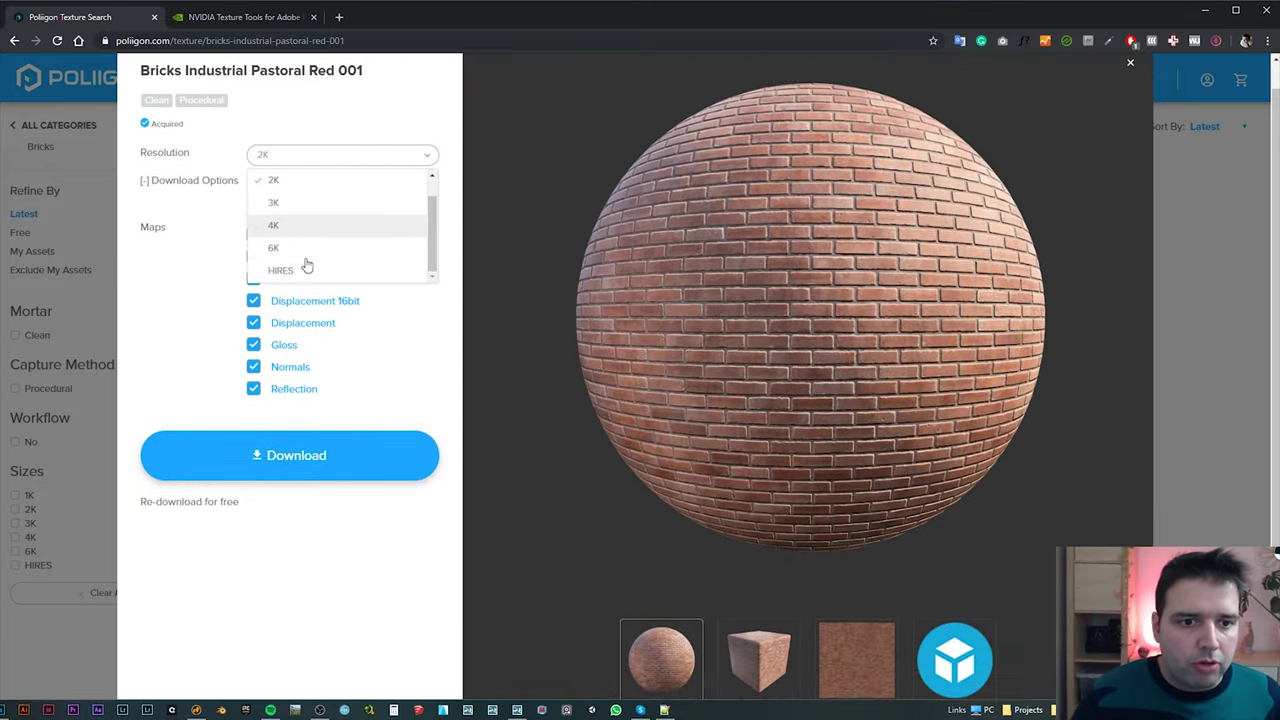
pyautogui.scroll(-1, 300, 218)
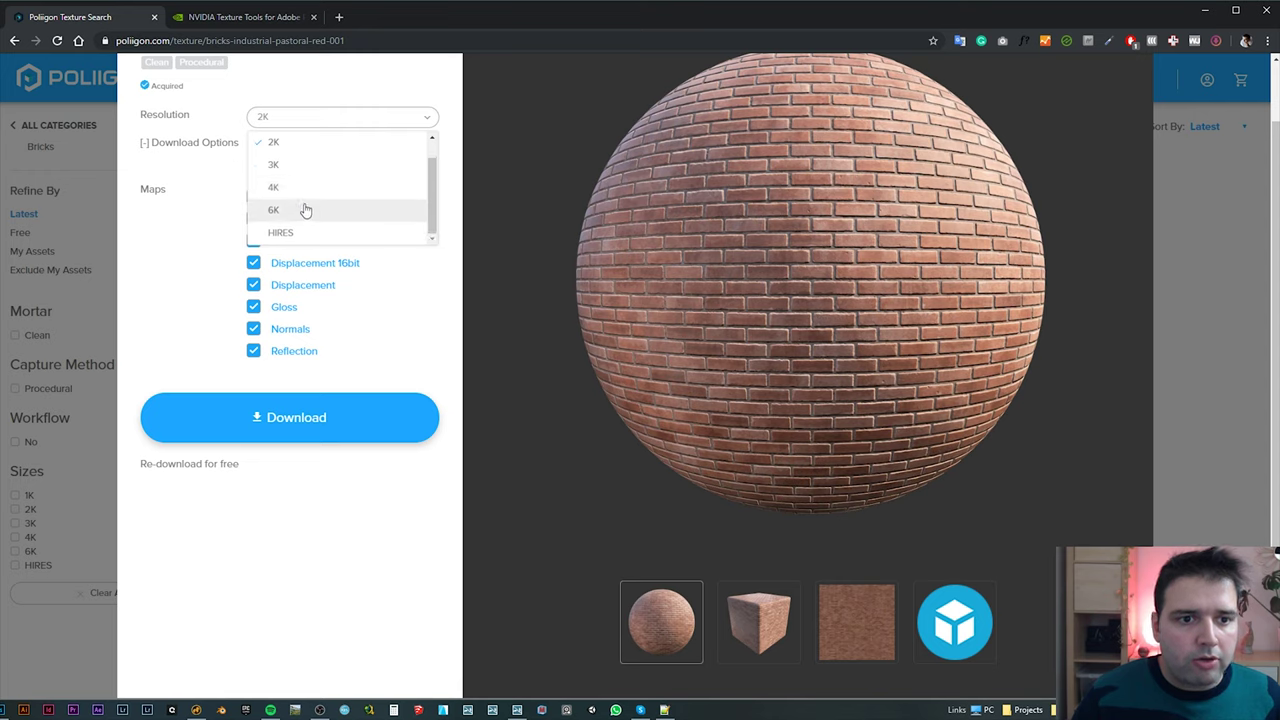
pyautogui.click(318, 236)
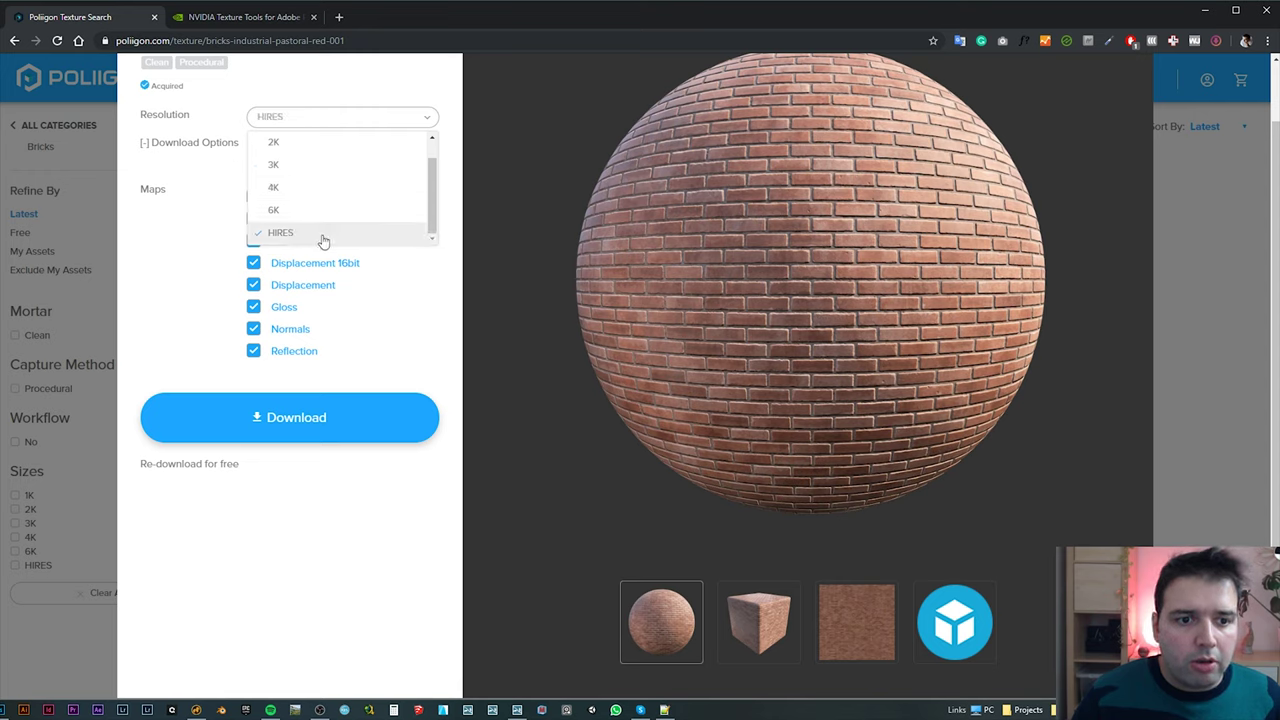
pyautogui.scroll(1, 405, 212)
pyautogui.scroll(-1, 414, 196)
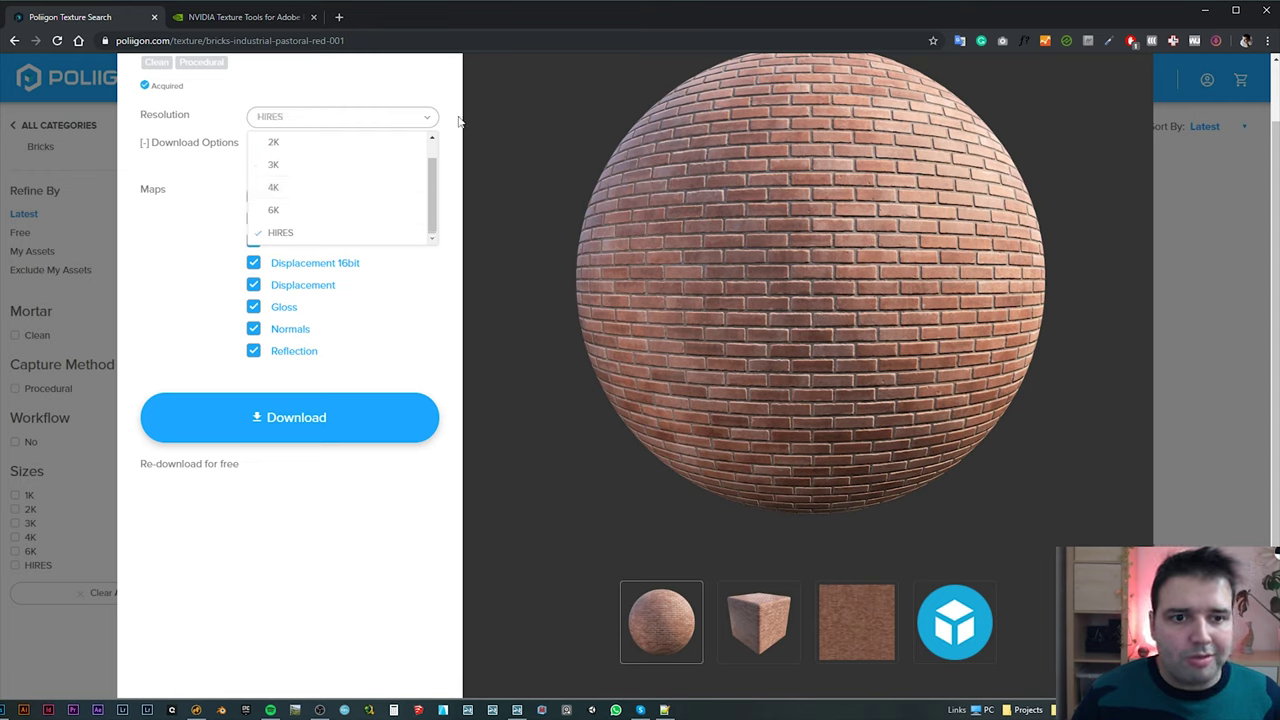
pyautogui.scroll(1, 436, 85)
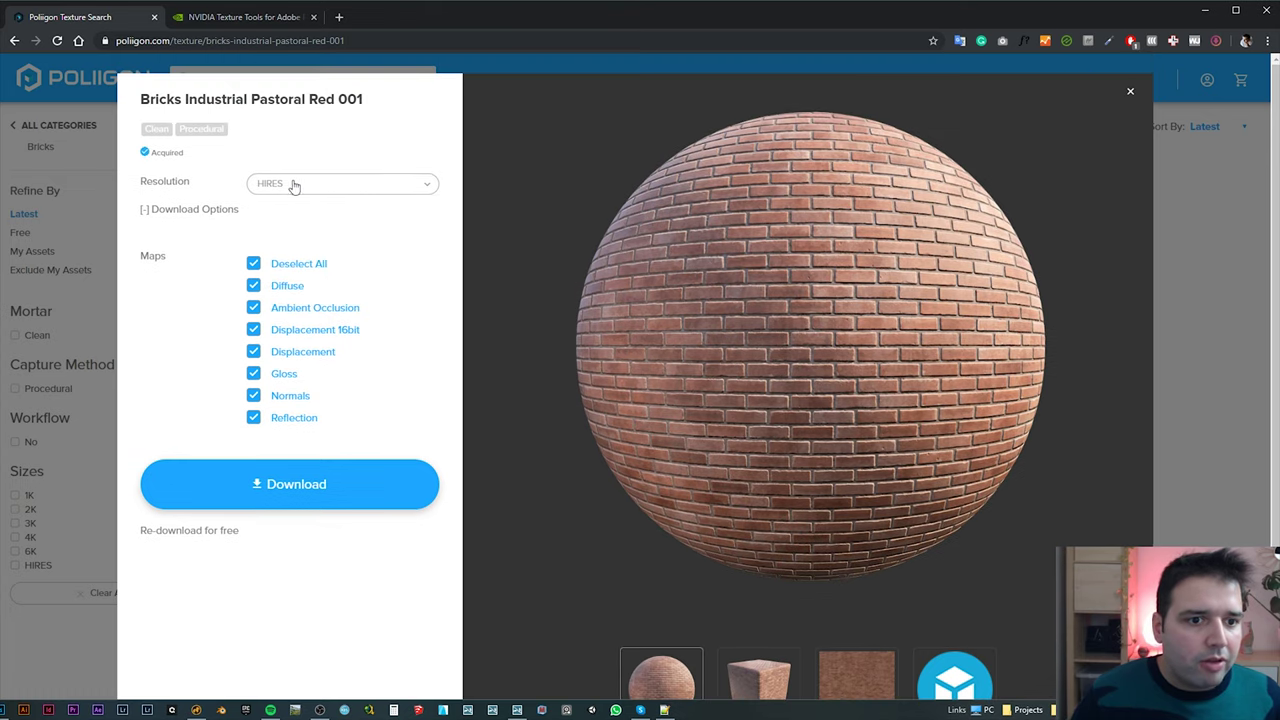
pyautogui.click(298, 189)
pyautogui.click(326, 185)
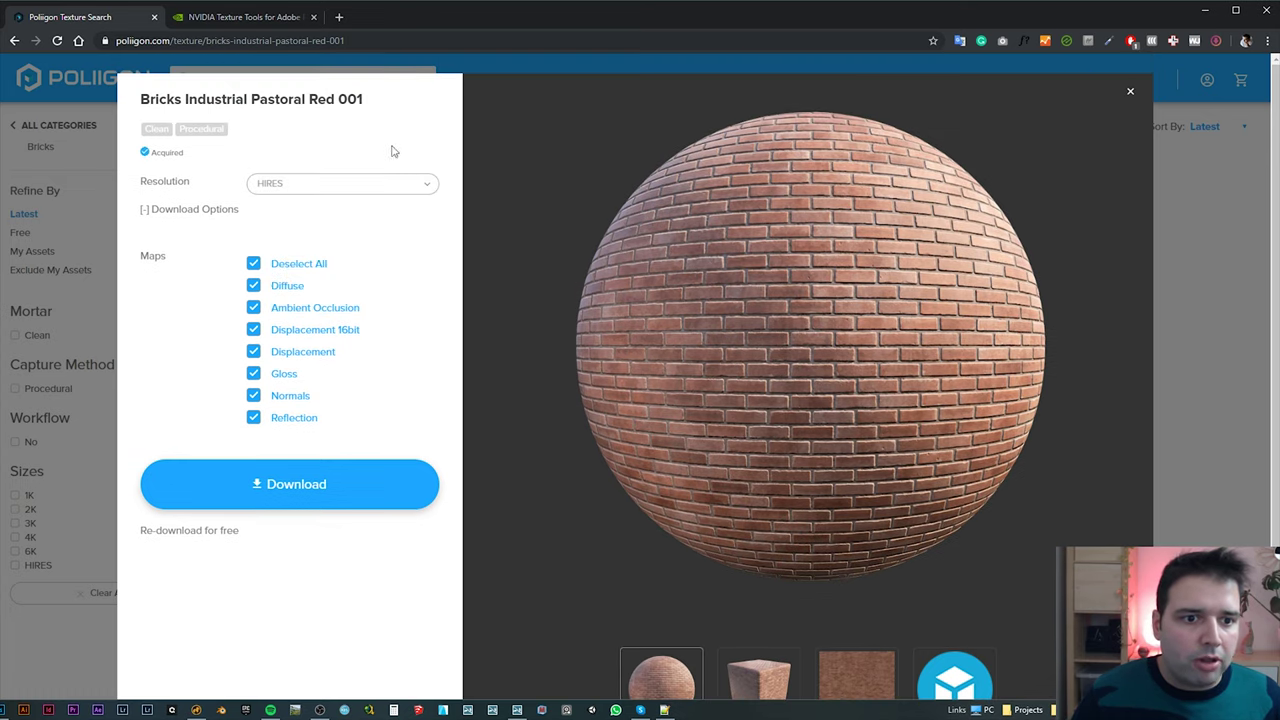
# Limit the download maps to Diffuse, Gloss, Normals and Displacement, and preview the displacement map
pyautogui.click(253, 265)
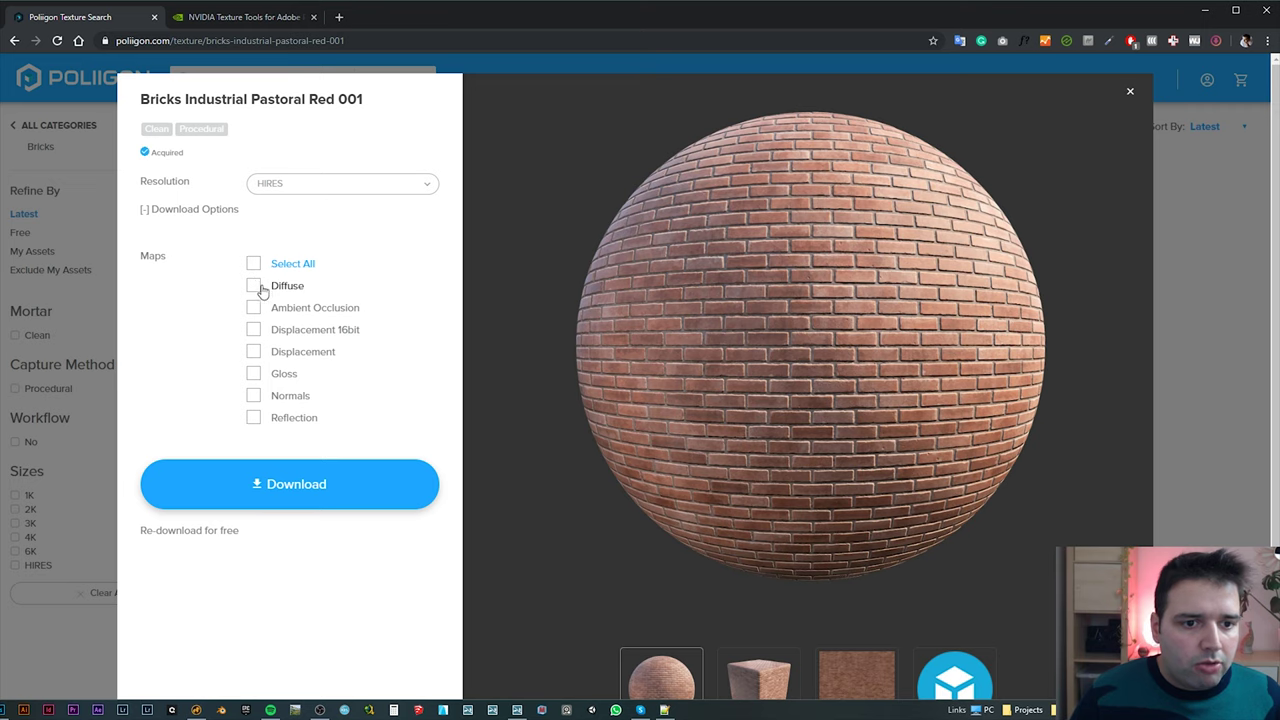
pyautogui.click(254, 287)
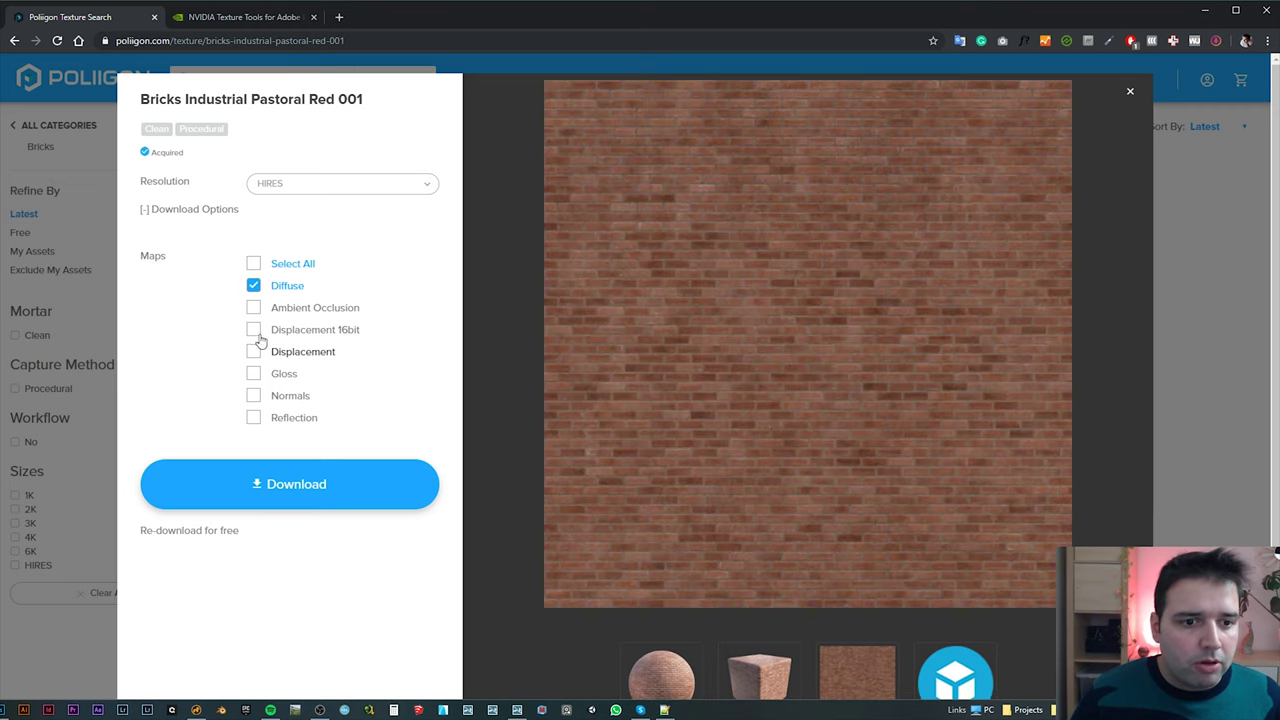
pyautogui.click(253, 373)
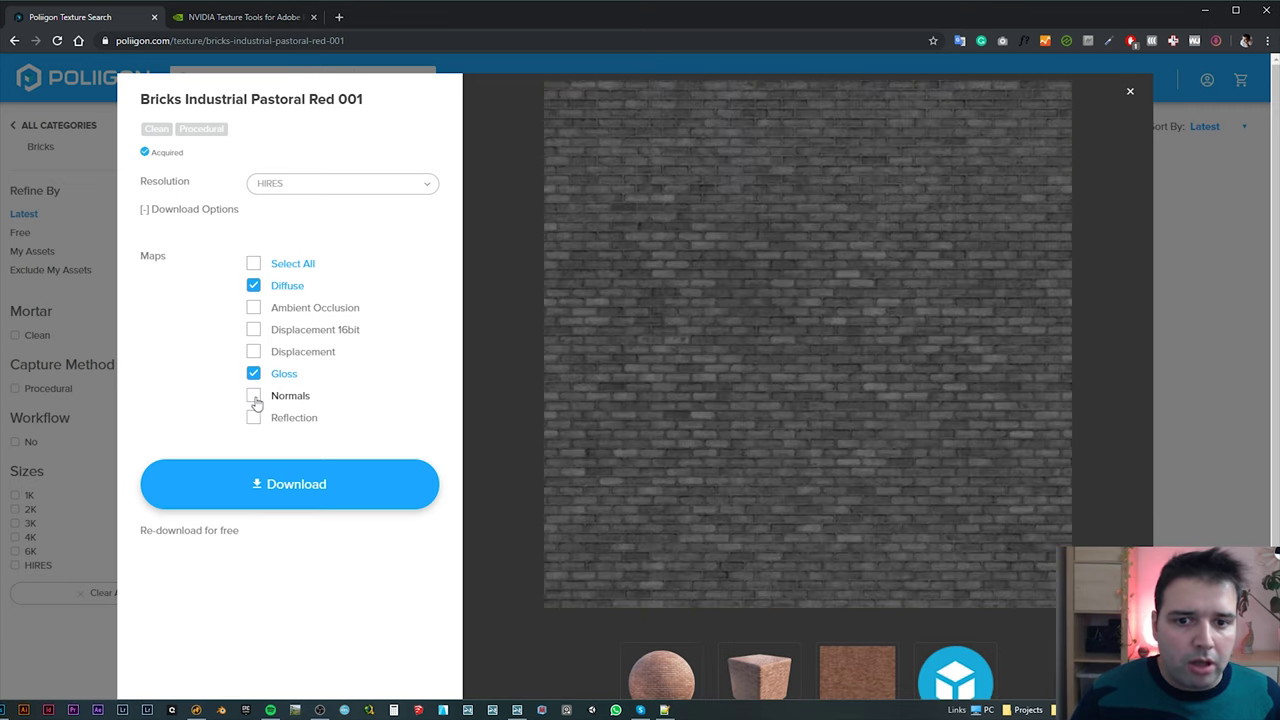
pyautogui.click(254, 397)
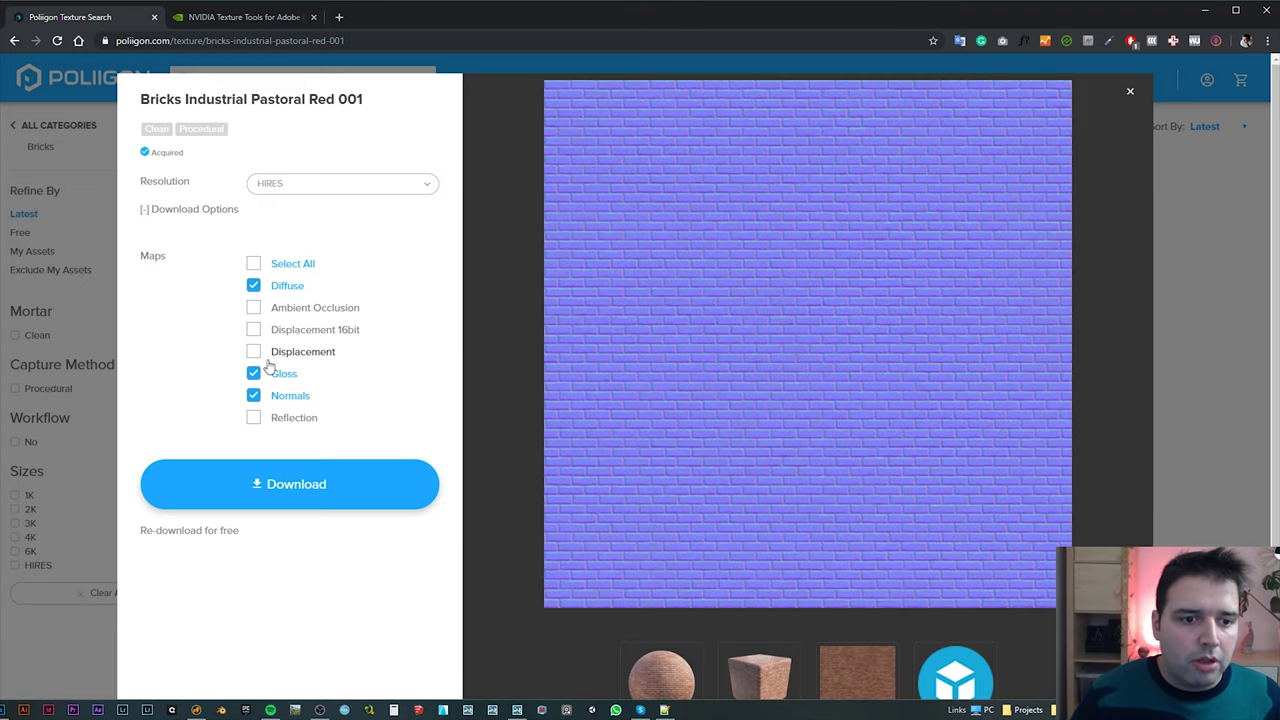
pyautogui.click(254, 352)
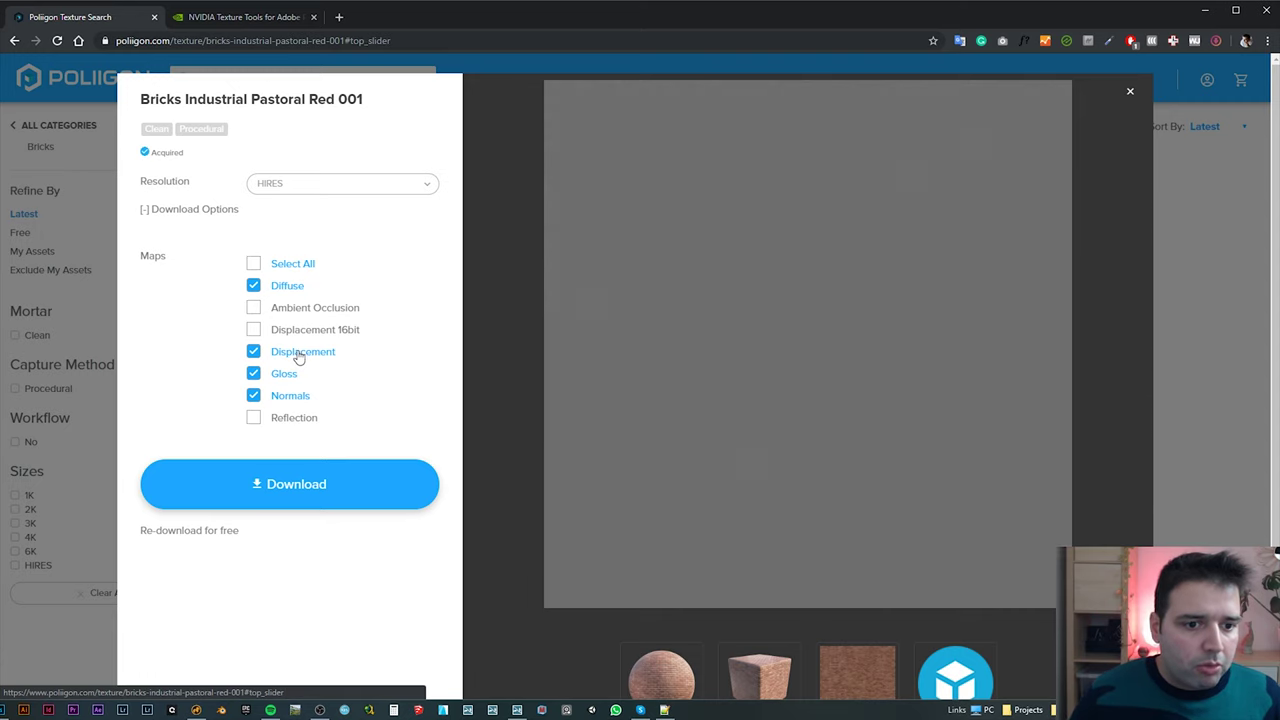
pyautogui.click(300, 355)
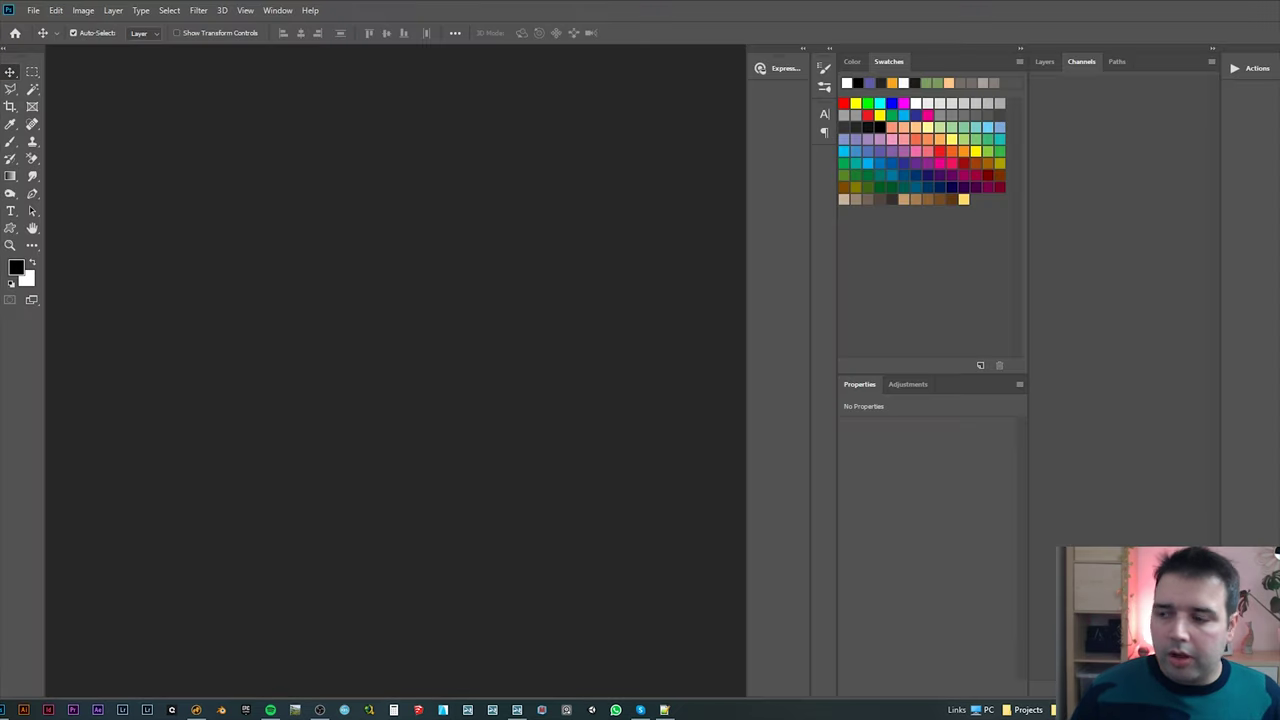
# Open the COL, GLOSS and NRM HIRES brick maps in Photoshop and copy the gloss map into a new alpha channel of the normal map
pyautogui.moveTo(1183, 194); pyautogui.dragTo(451, 180)
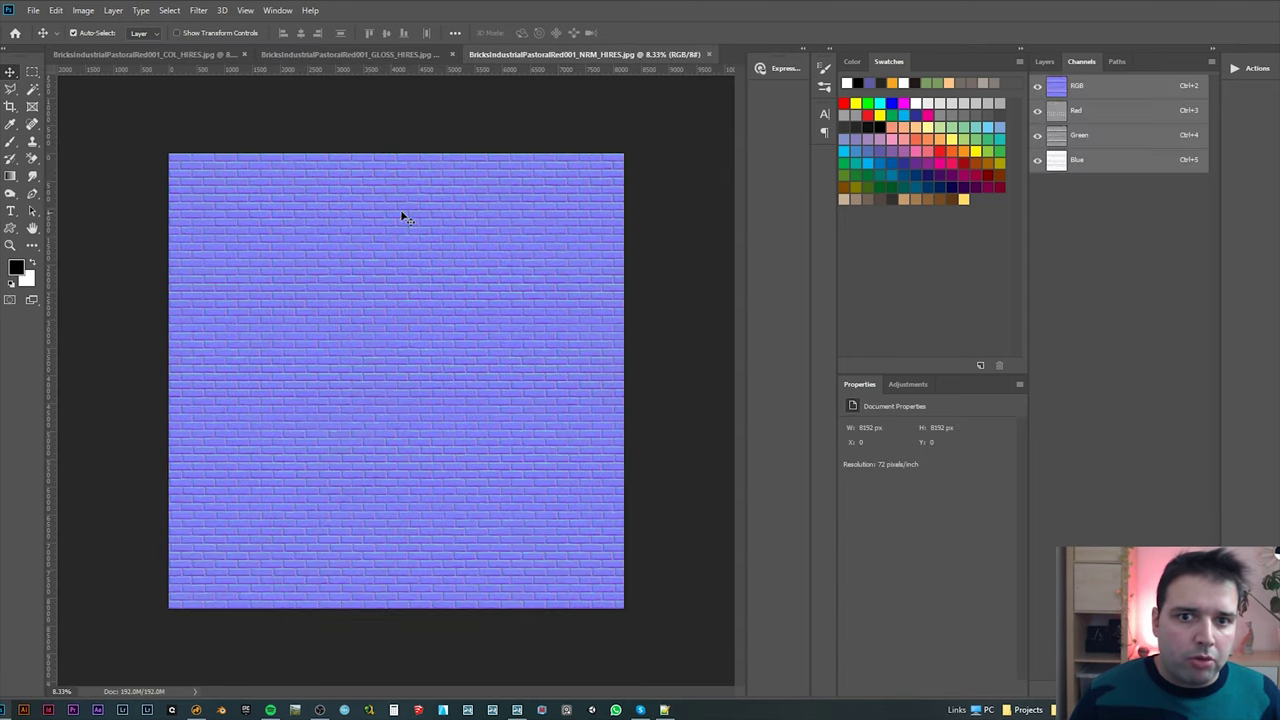
pyautogui.click(416, 57)
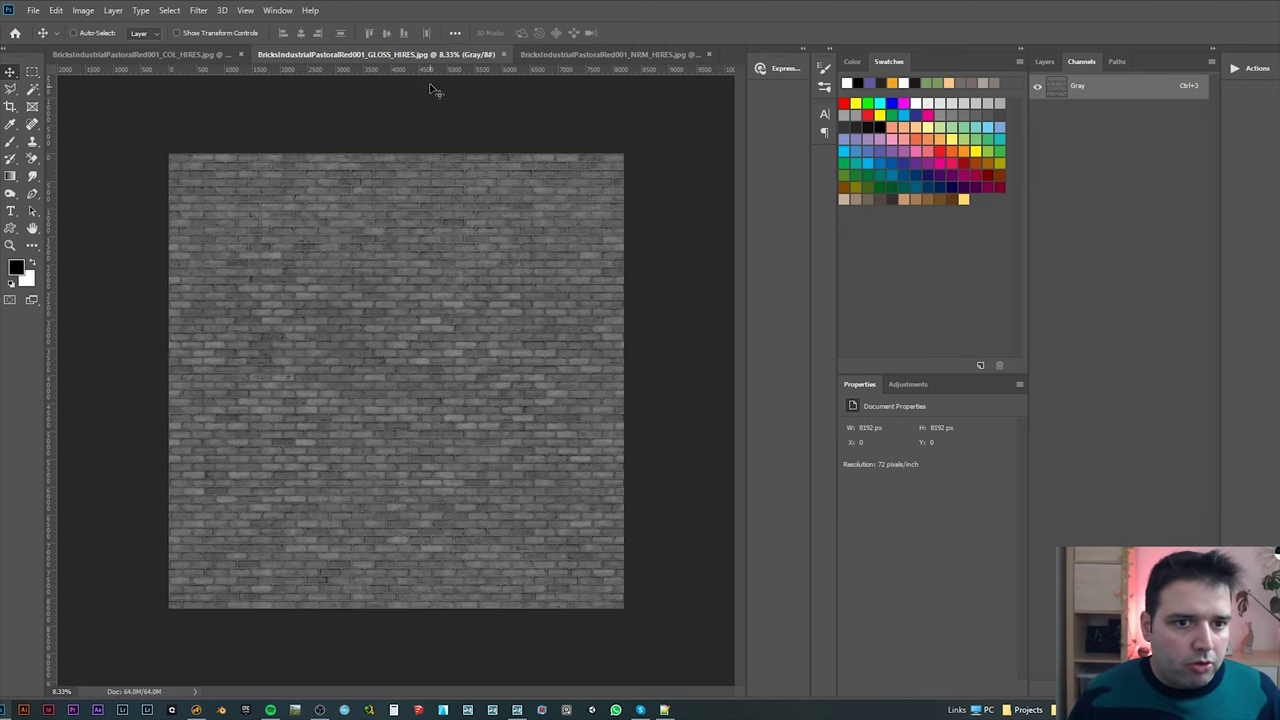
pyautogui.hotkey('ctrl', 'a')
pyautogui.click(582, 57)
pyautogui.click(1187, 691)
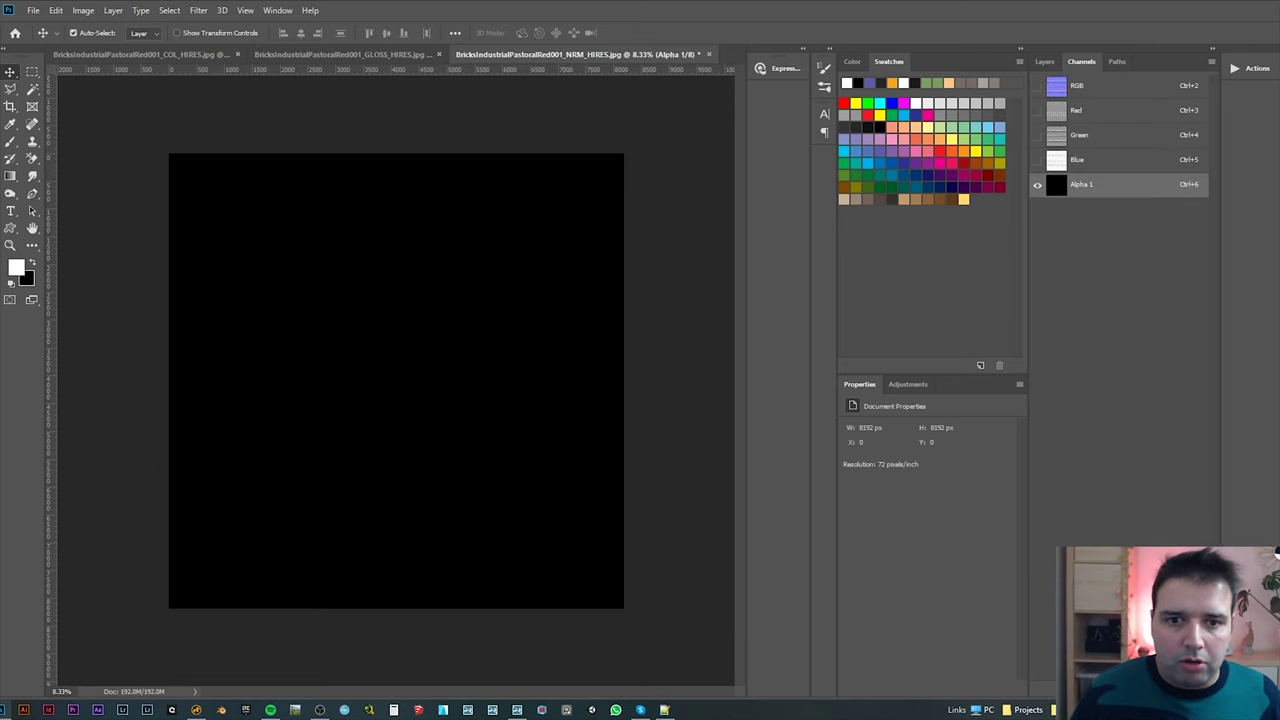
pyautogui.hotkey('ctrl', 'v')
# View the normal map's green channel, and restore the RGB composite channel
pyautogui.click(1094, 137)
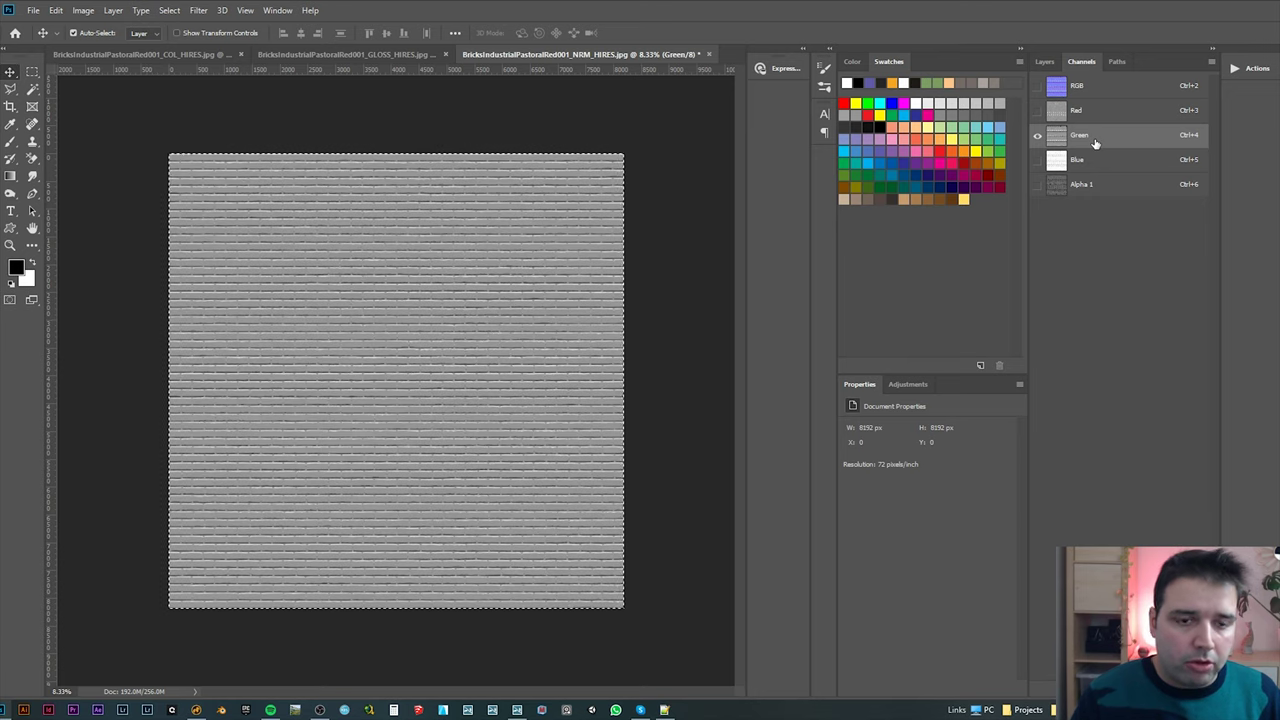
pyautogui.click(1078, 85)
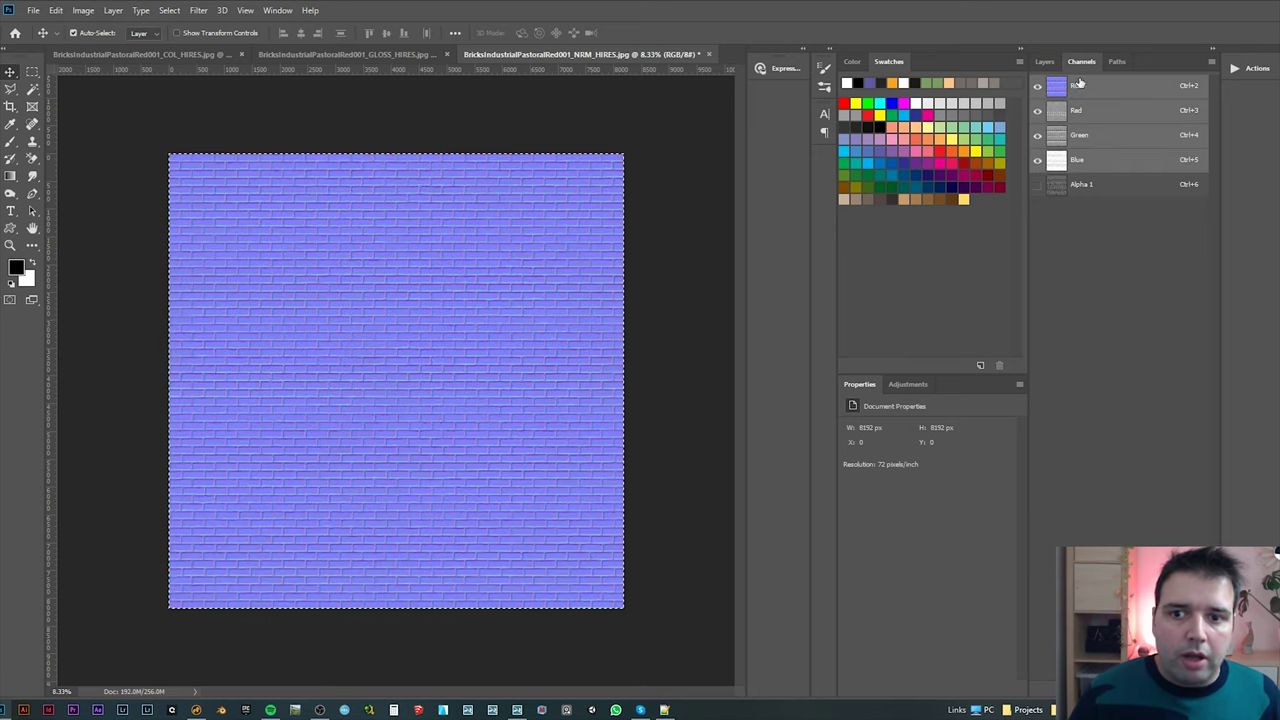
# Try to save the normal map as a Targa copy that includes its alpha channel
pyautogui.hotkey('ctrl', 'shift', 's')
pyautogui.click(319, 308)
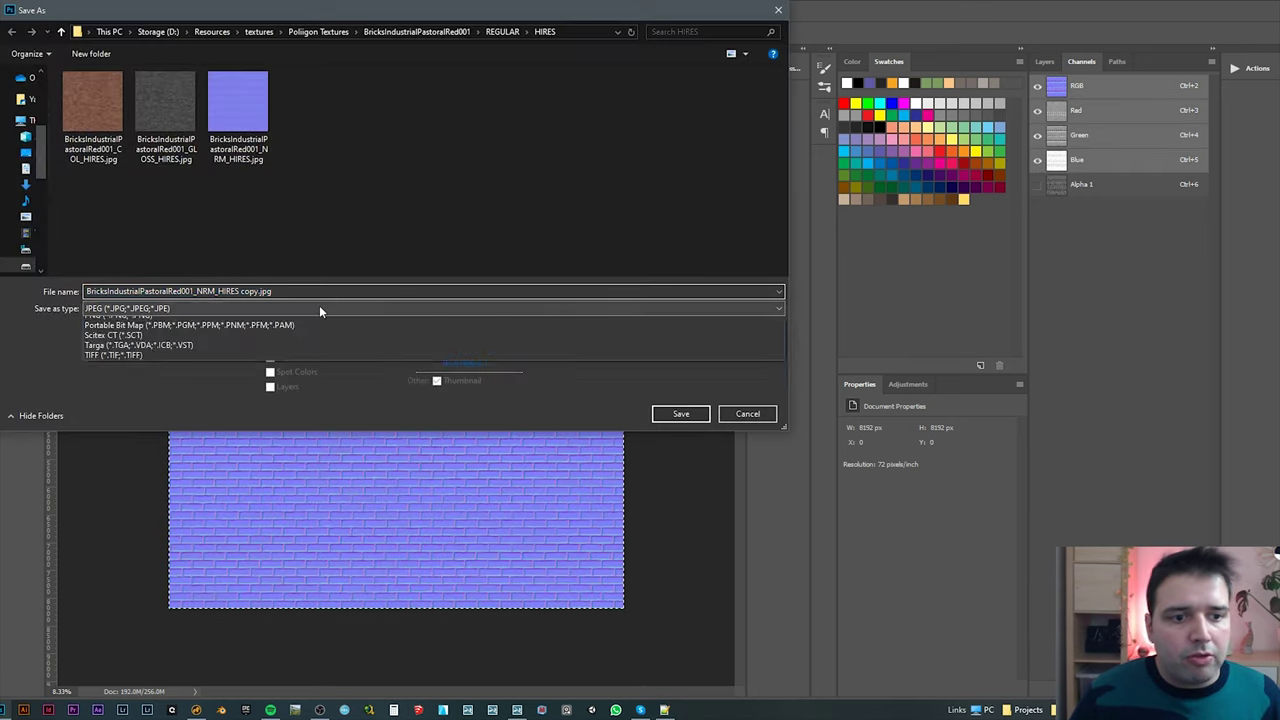
pyautogui.click(170, 531)
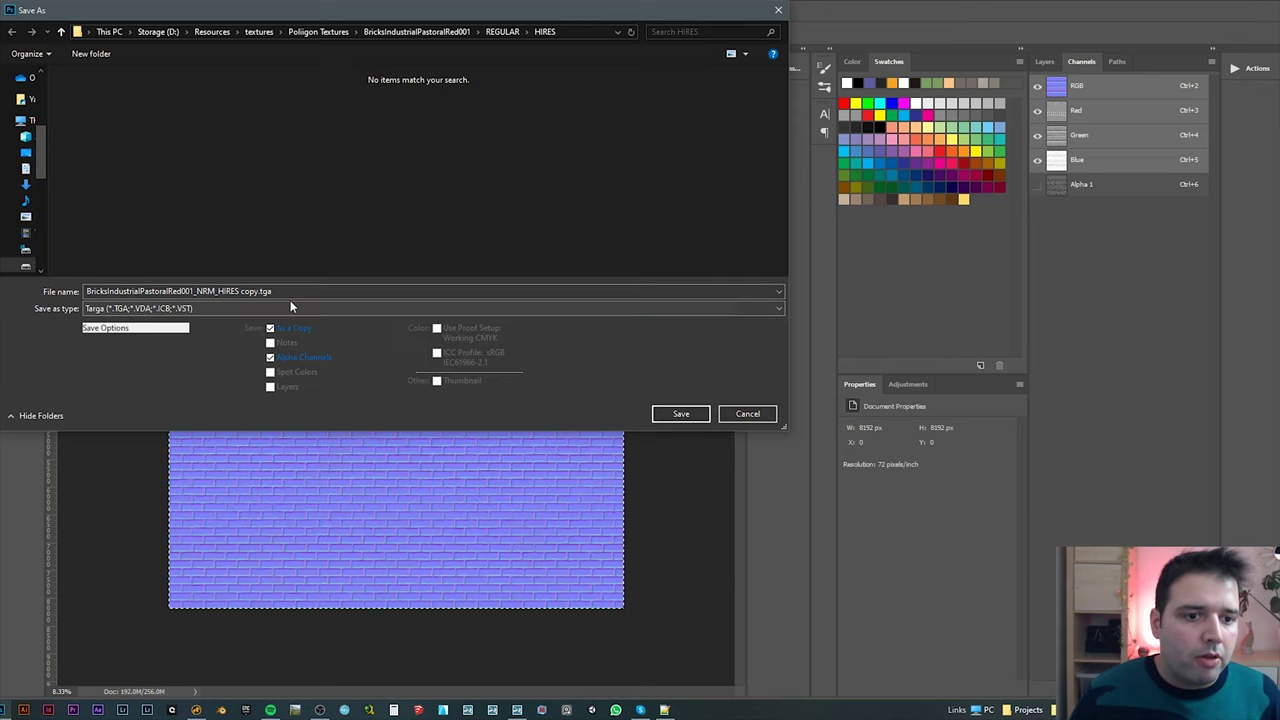
pyautogui.click(680, 413)
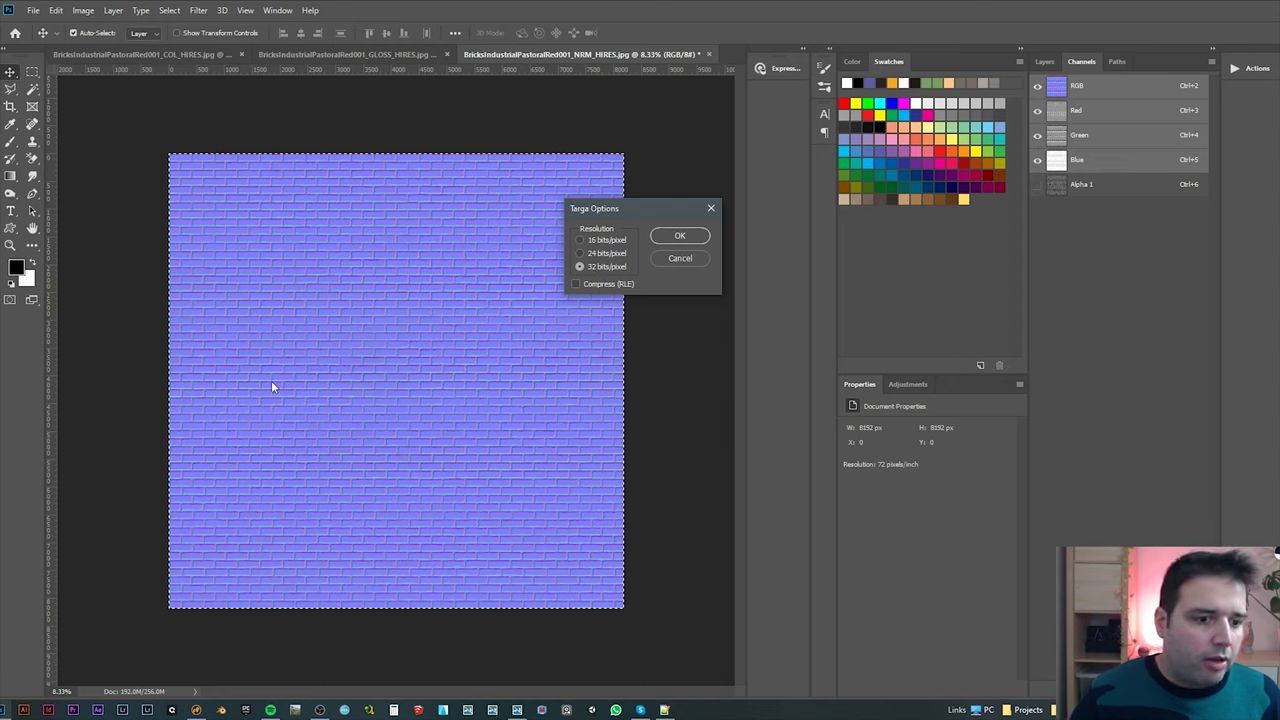
# Switch to the browser to review the NVIDIA Texture Tools for Adobe Photoshop page, and dismiss Photoshop's pending Targa options
pyautogui.click(3, 709)
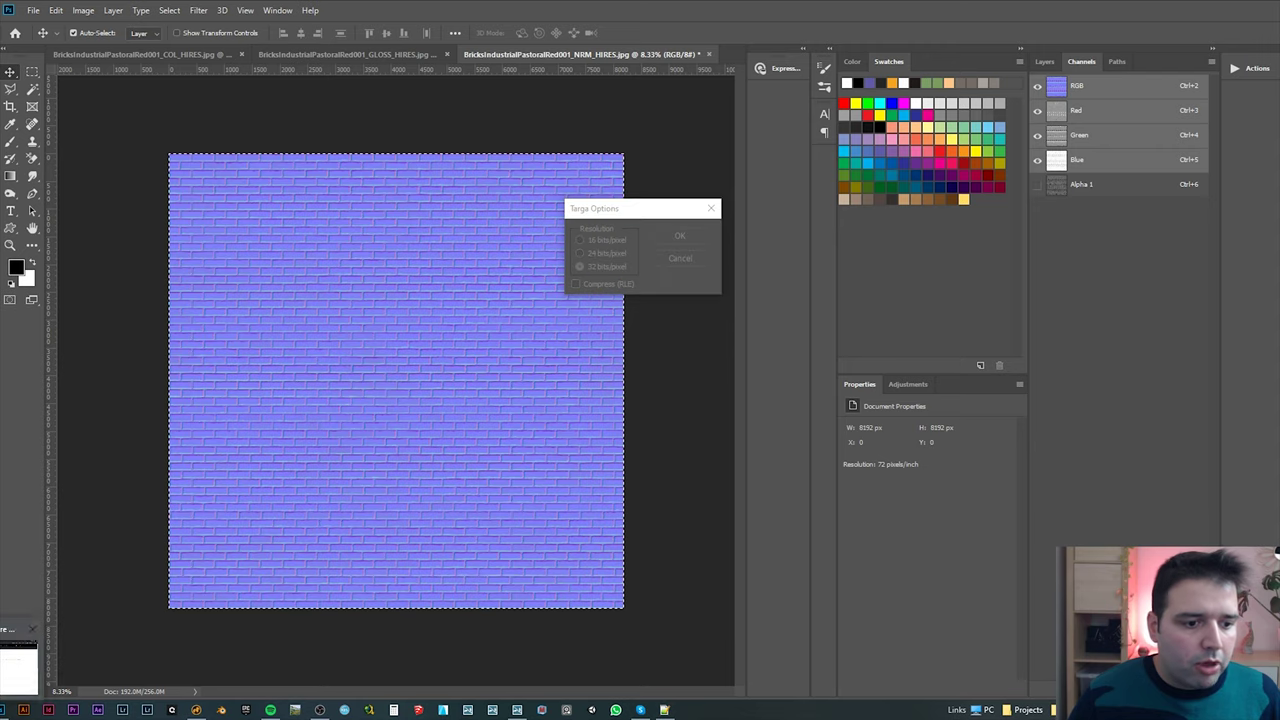
pyautogui.click(20, 660)
pyautogui.moveTo(194, 192); pyautogui.dragTo(453, 185)
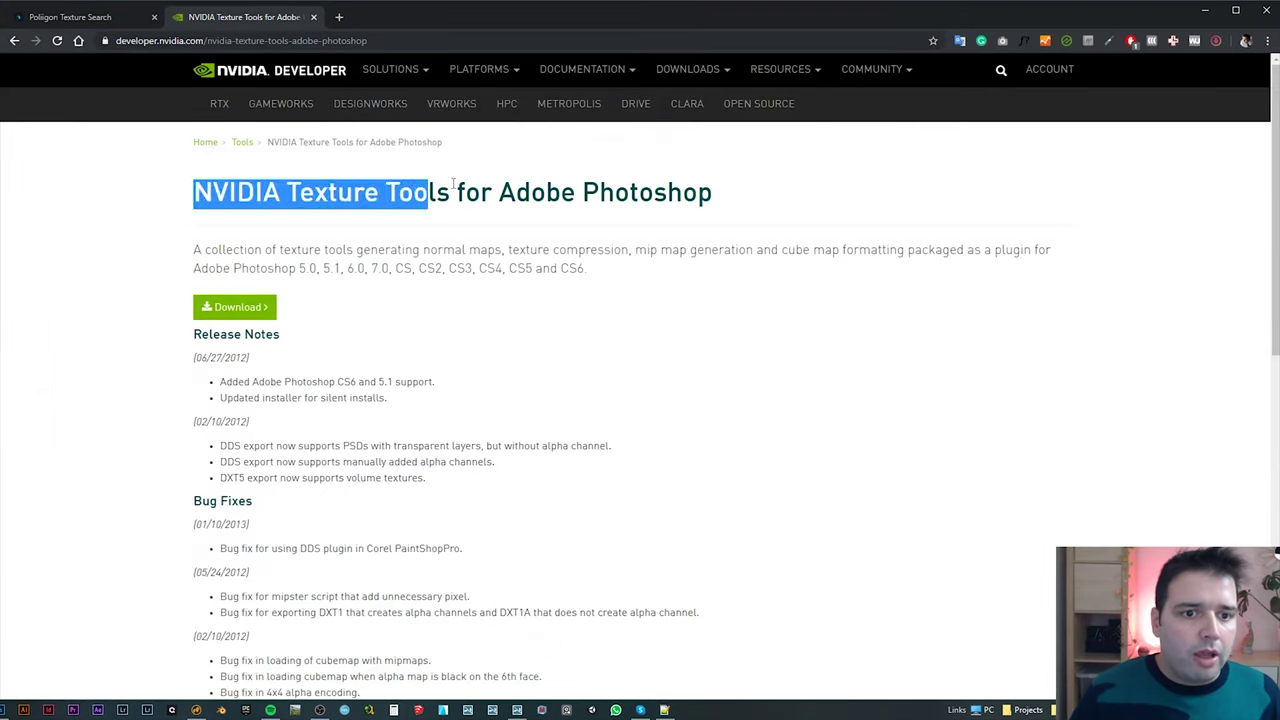
pyautogui.click(499, 185)
pyautogui.moveTo(194, 192); pyautogui.dragTo(723, 189)
pyautogui.scroll(-2, 574, 200)
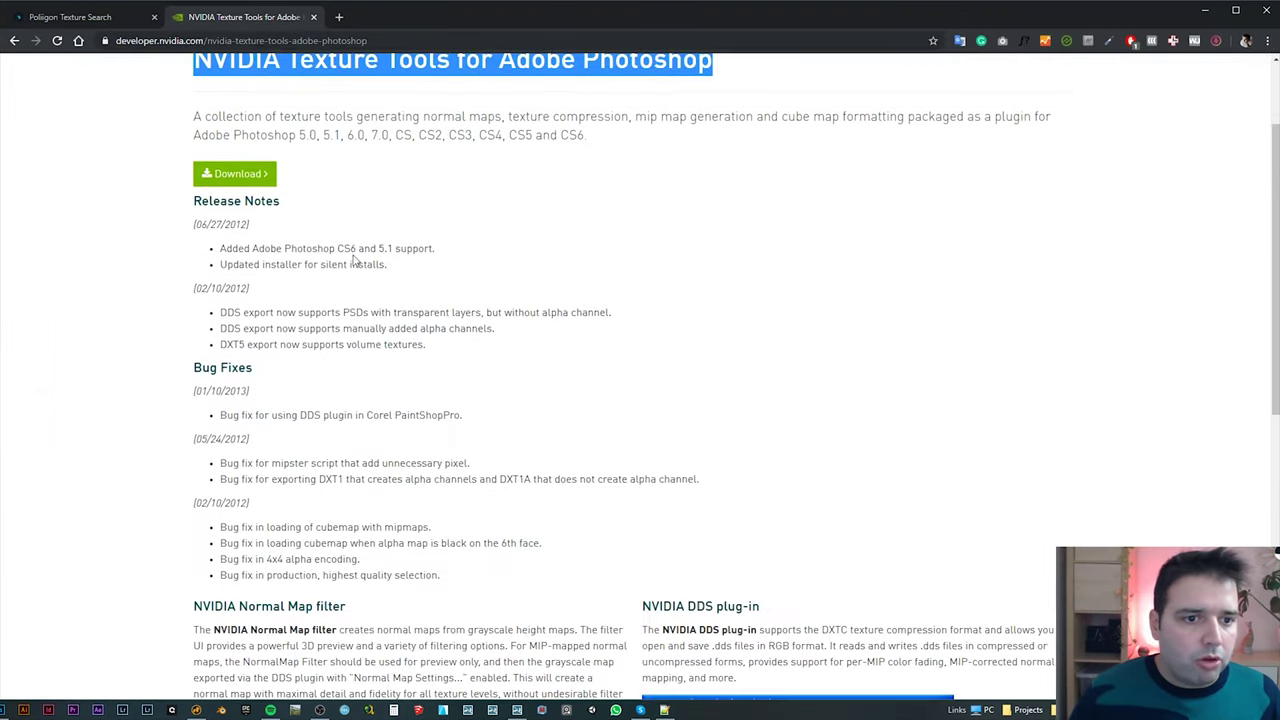
pyautogui.doubleClick(228, 312)
pyautogui.scroll(1, 240, 395)
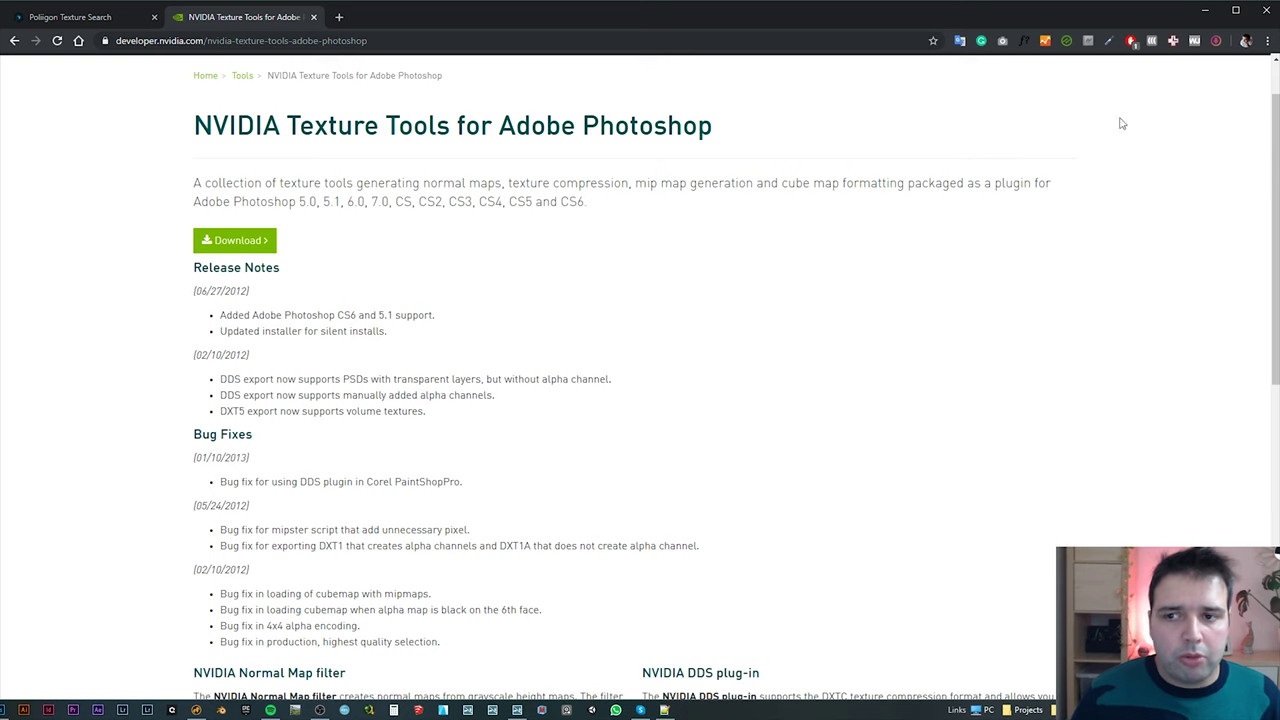
pyautogui.click(1205, 10)
pyautogui.click(680, 237)
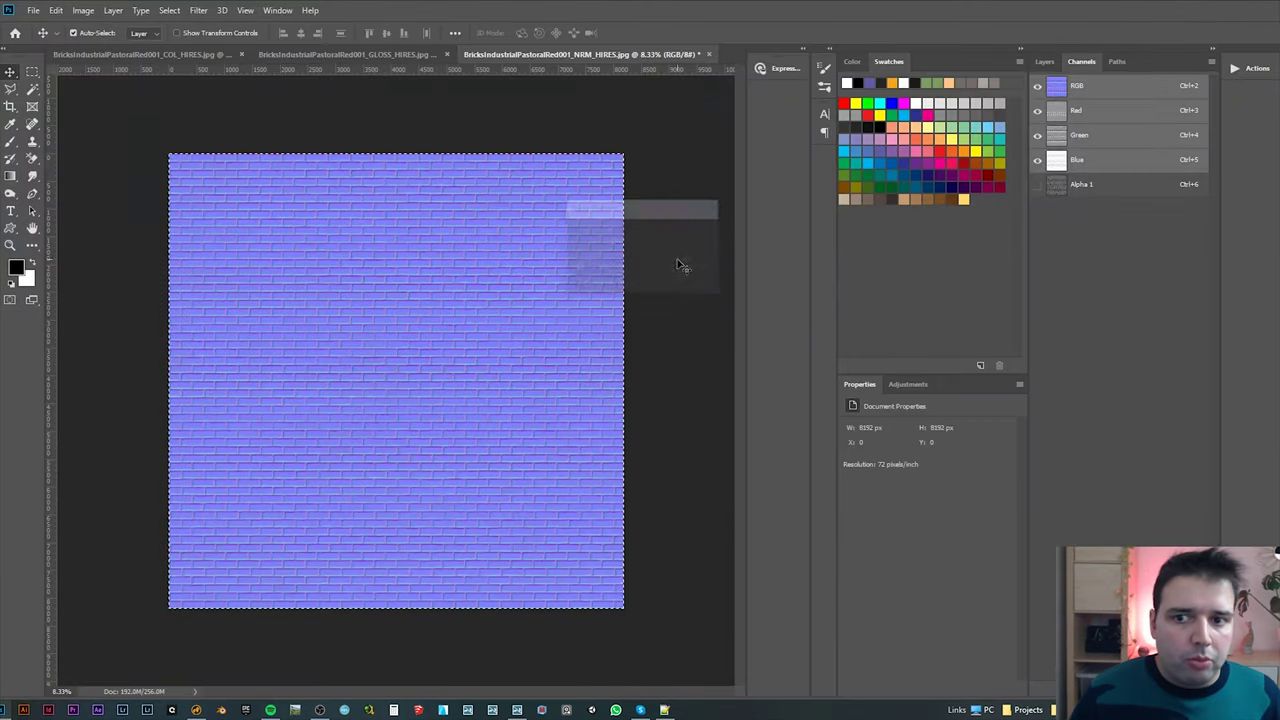
# Save the normal map in D3D/DDS format with alpha channels, removing "copy" from the name to give BricksIndustrialPastoralRed001_NRM_HIRES
pyautogui.hotkey('ctrl', 'a')
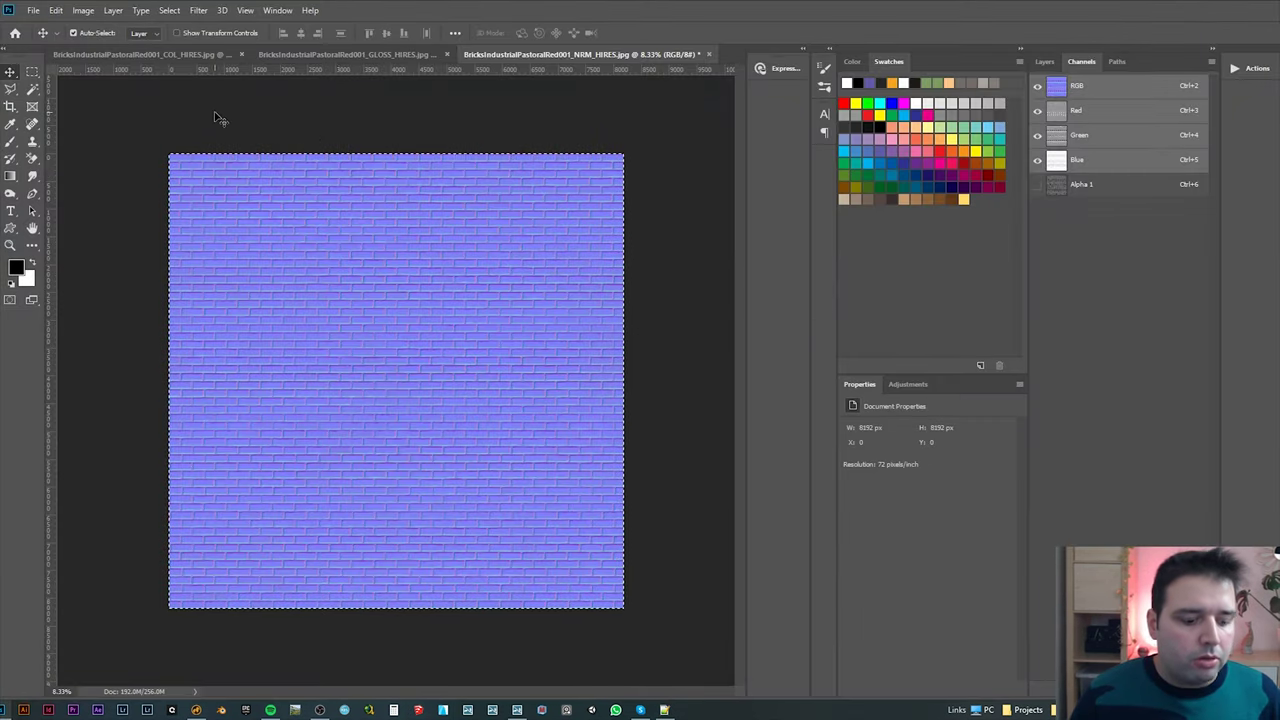
pyautogui.hotkey('ctrl', 'shift', 's')
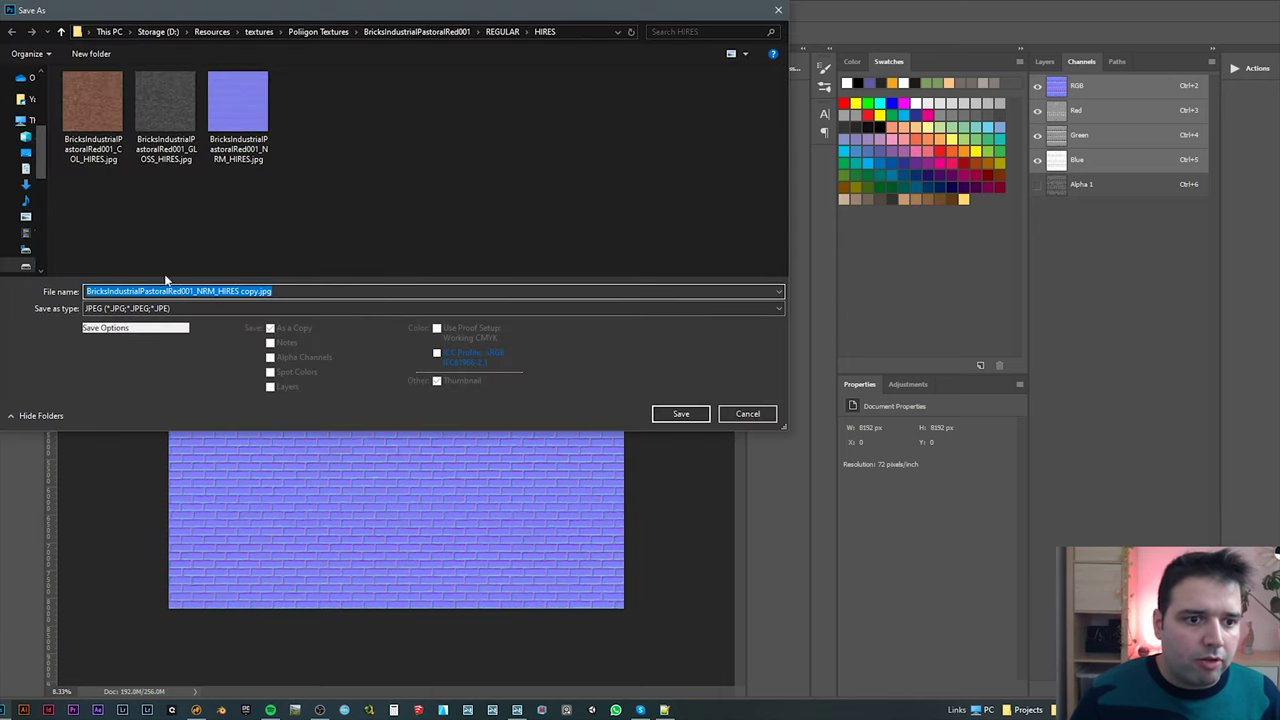
pyautogui.click(150, 308)
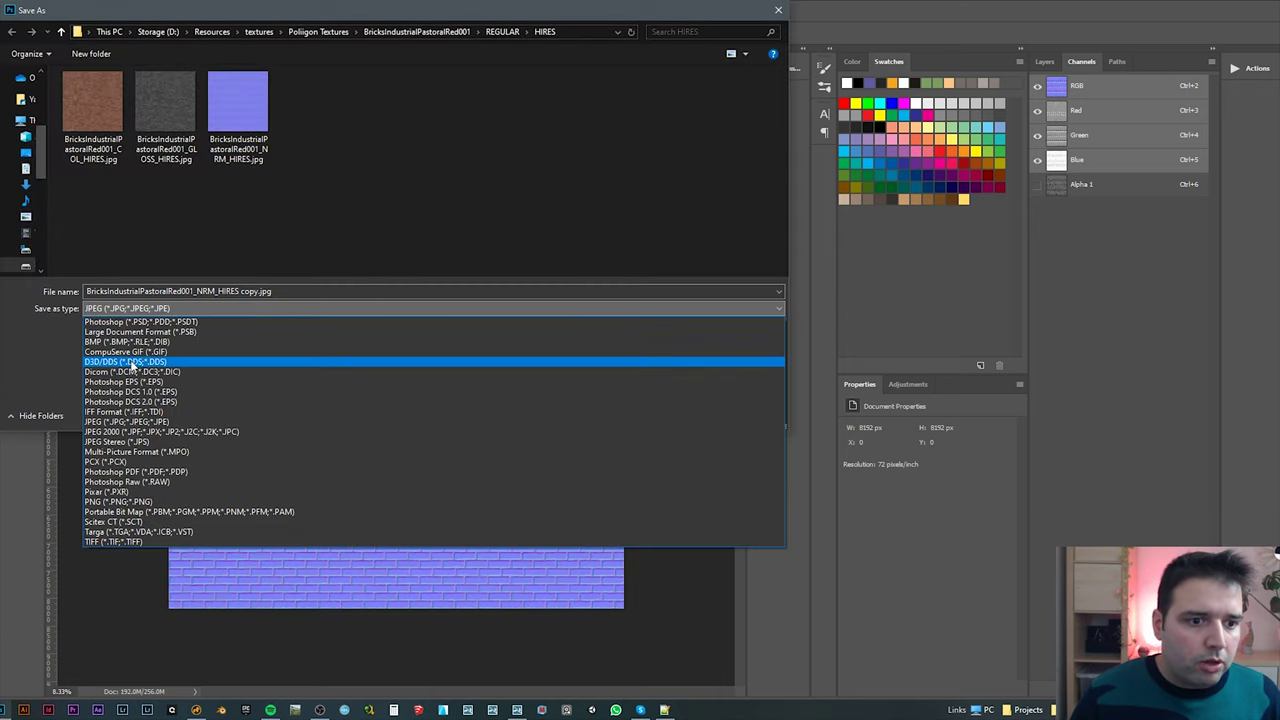
pyautogui.click(165, 362)
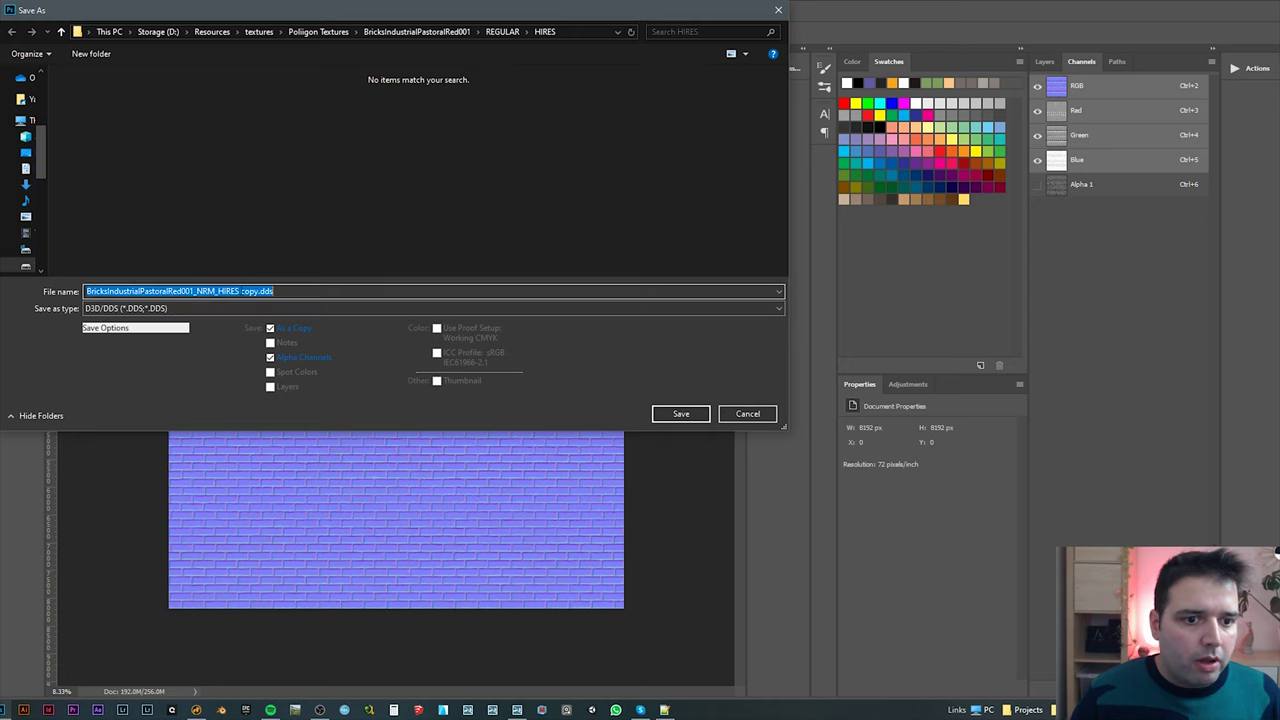
pyautogui.click(240, 291)
pyautogui.moveTo(240, 291); pyautogui.dragTo(275, 291)
pyautogui.press('BackSpace')
pyautogui.press('Return')
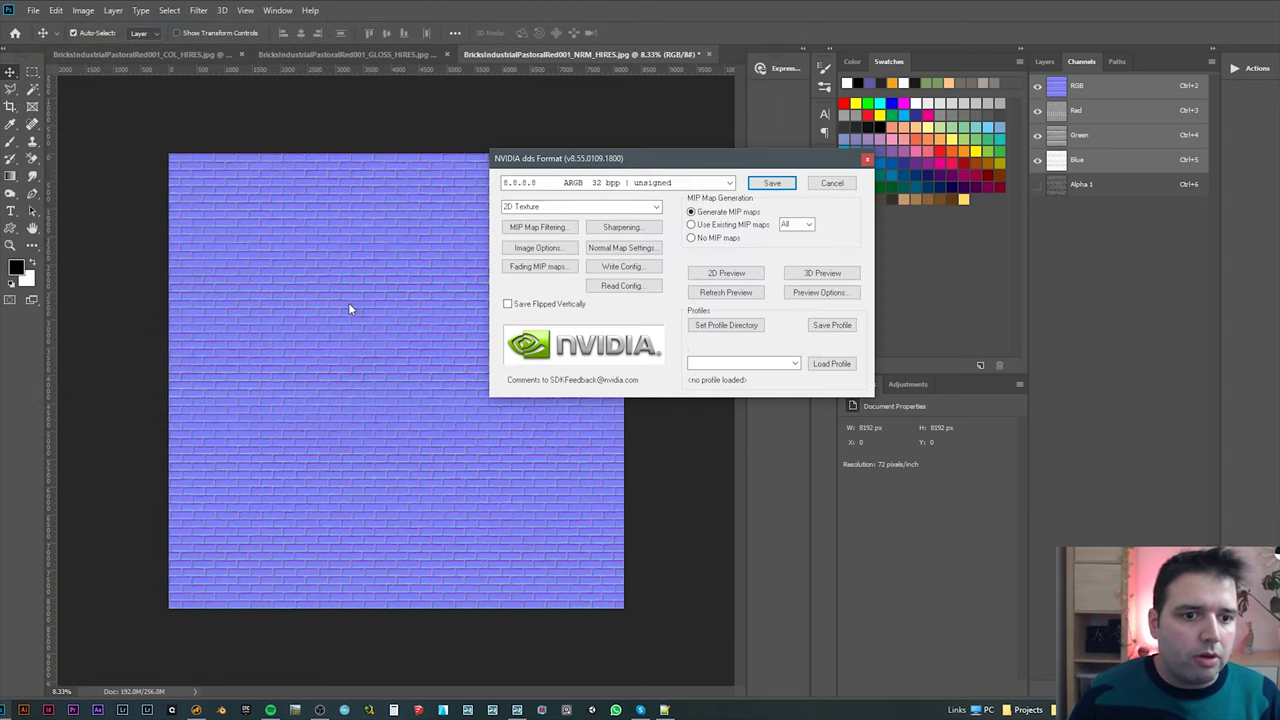
# Export the DDS file in the 8.8.8.8 ARGB 32 bpp unsigned format with generated MIP maps
pyautogui.click(729, 183)
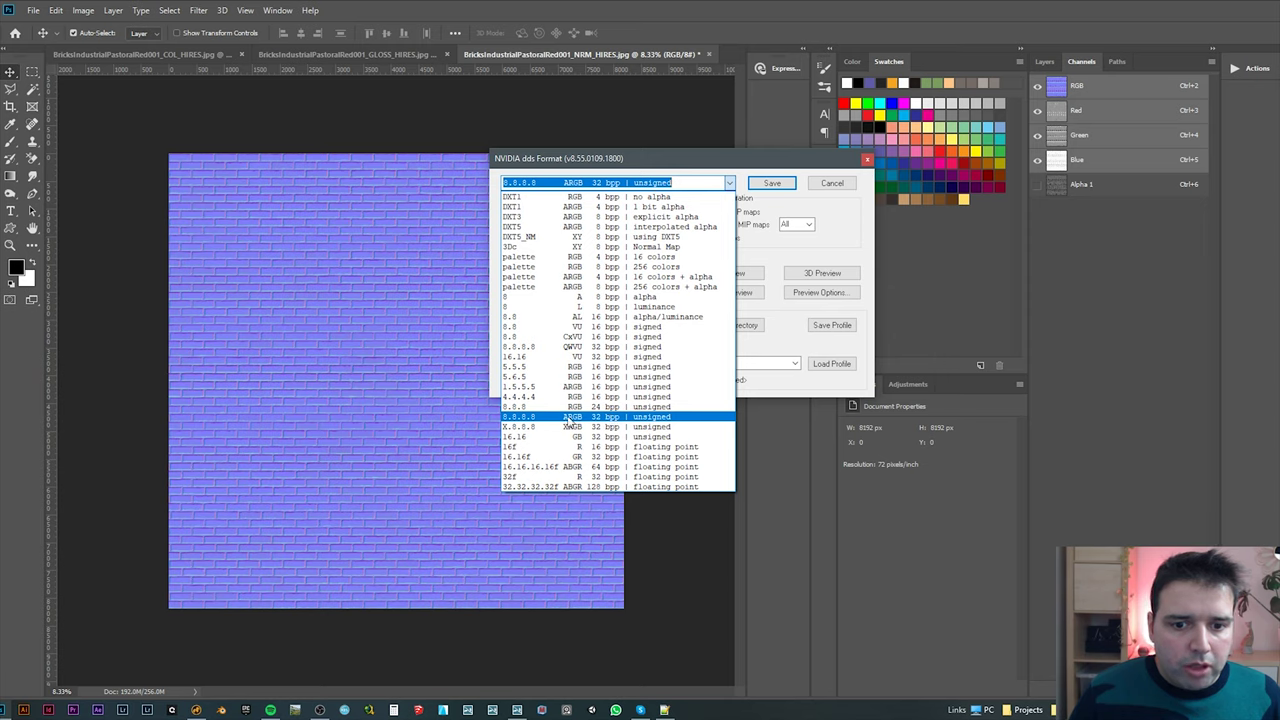
pyautogui.click(587, 417)
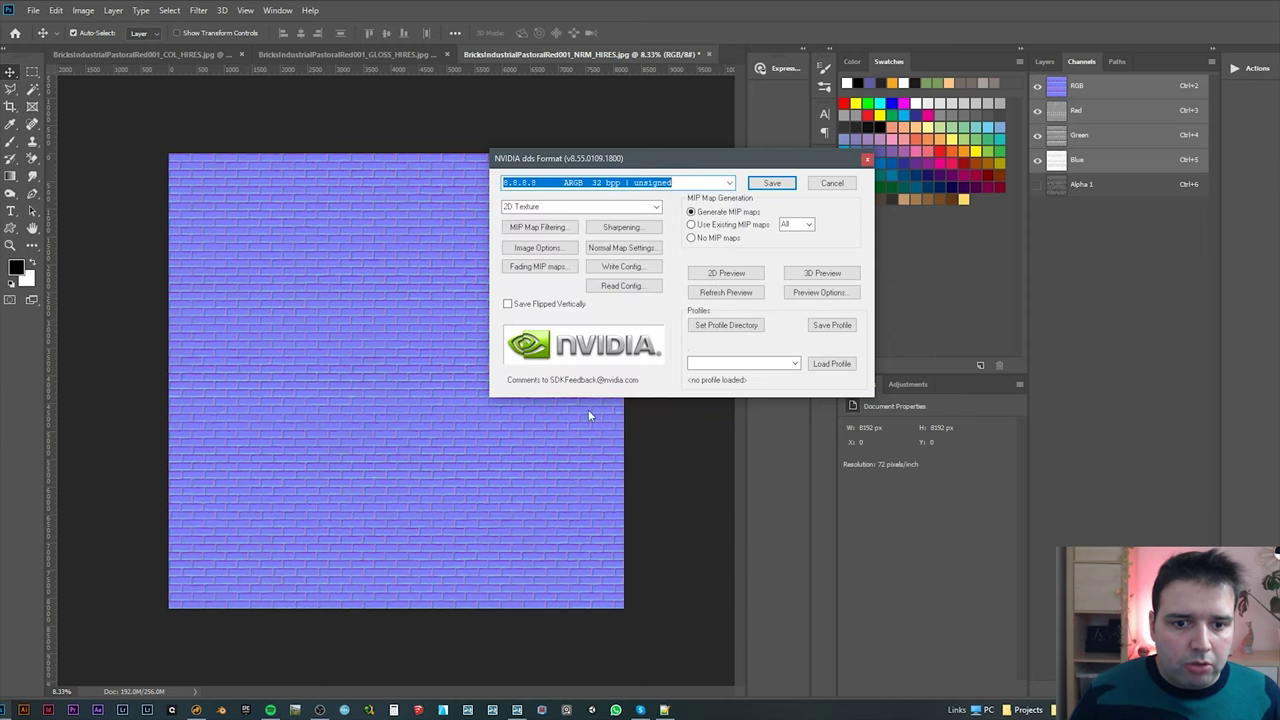
pyautogui.click(758, 186)
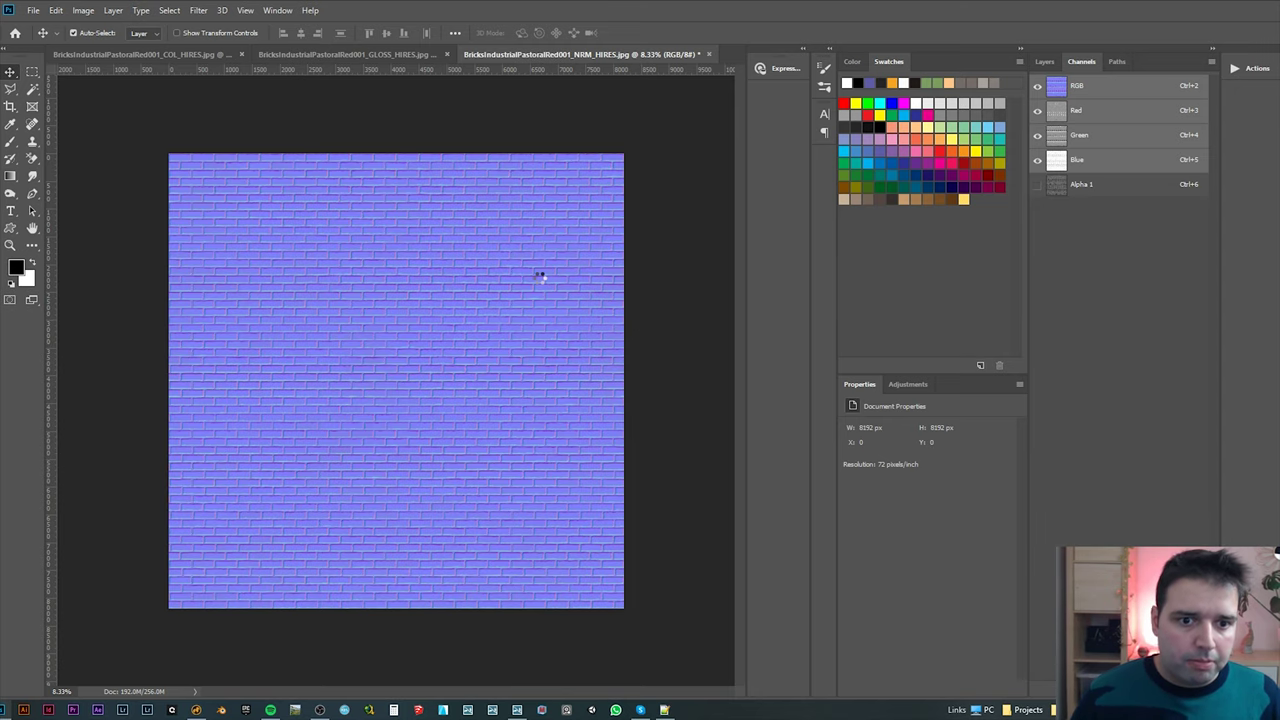
# Switch to Lumion and assign the outdoor brick material Polii Bricks IndustrialPastoralRed 001 2K to the white preview sphere
pyautogui.click(517, 709)
pyautogui.moveTo(446, 326); pyautogui.dragTo(639, 362, button='right')
pyautogui.press('w')
pyautogui.press('s')
pyautogui.press('d')
pyautogui.press('a')
pyautogui.press('w')
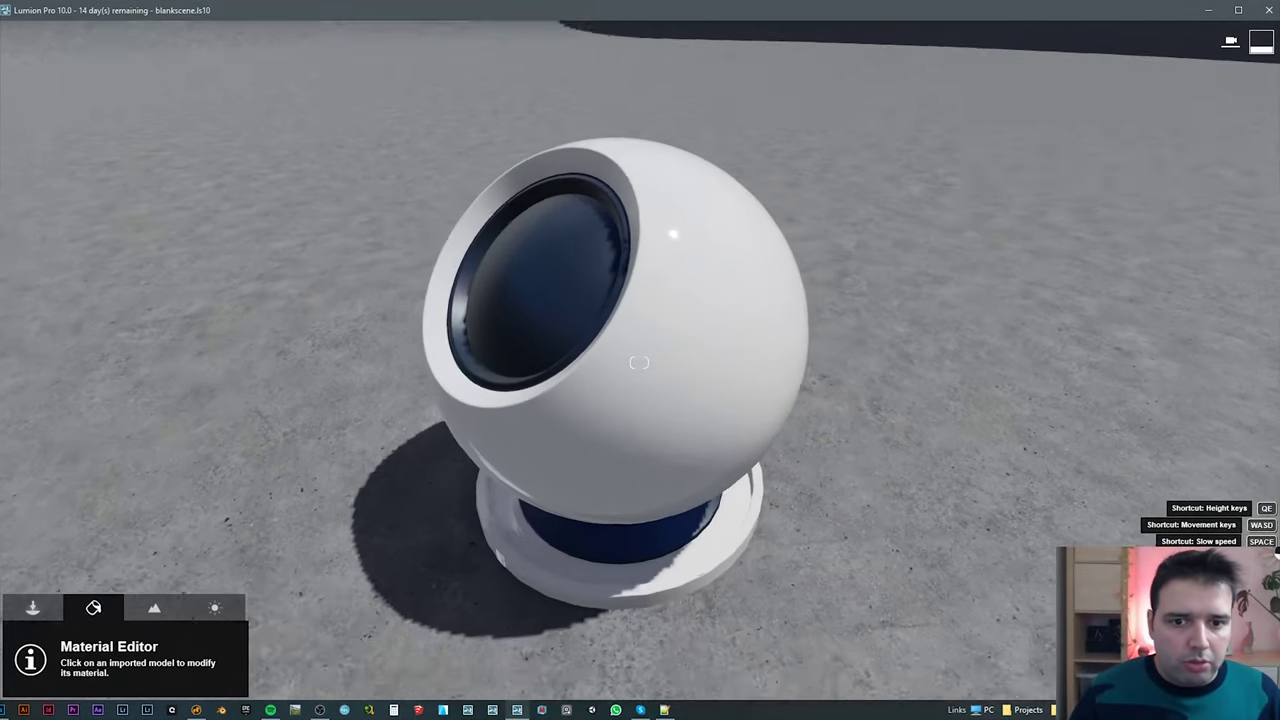
pyautogui.click(639, 362)
pyautogui.click(38, 349)
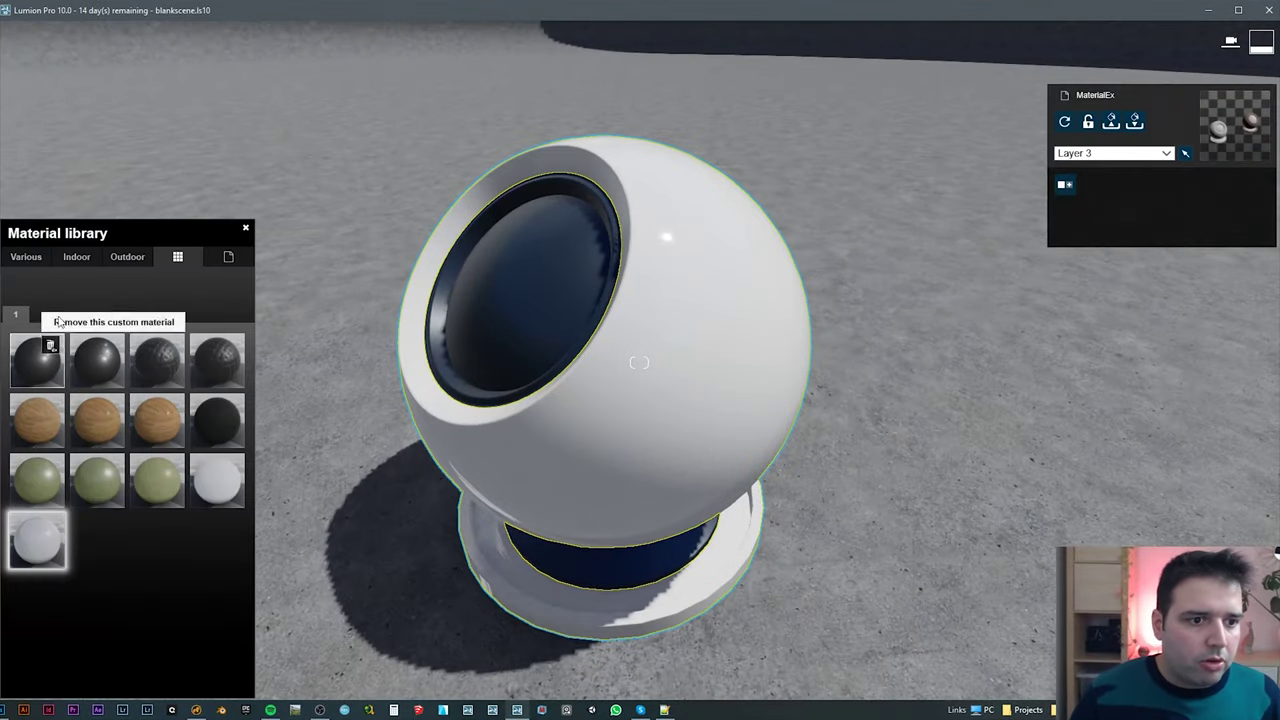
pyautogui.click(127, 257)
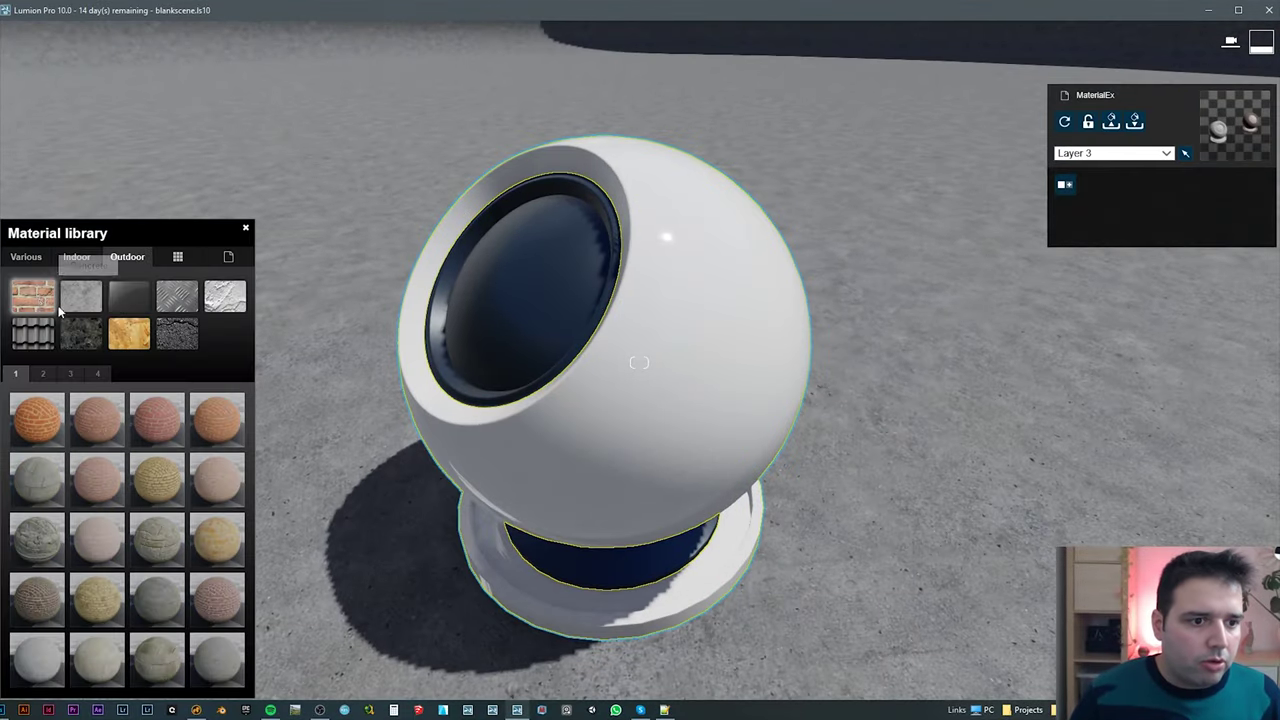
pyautogui.click(101, 374)
pyautogui.click(40, 418)
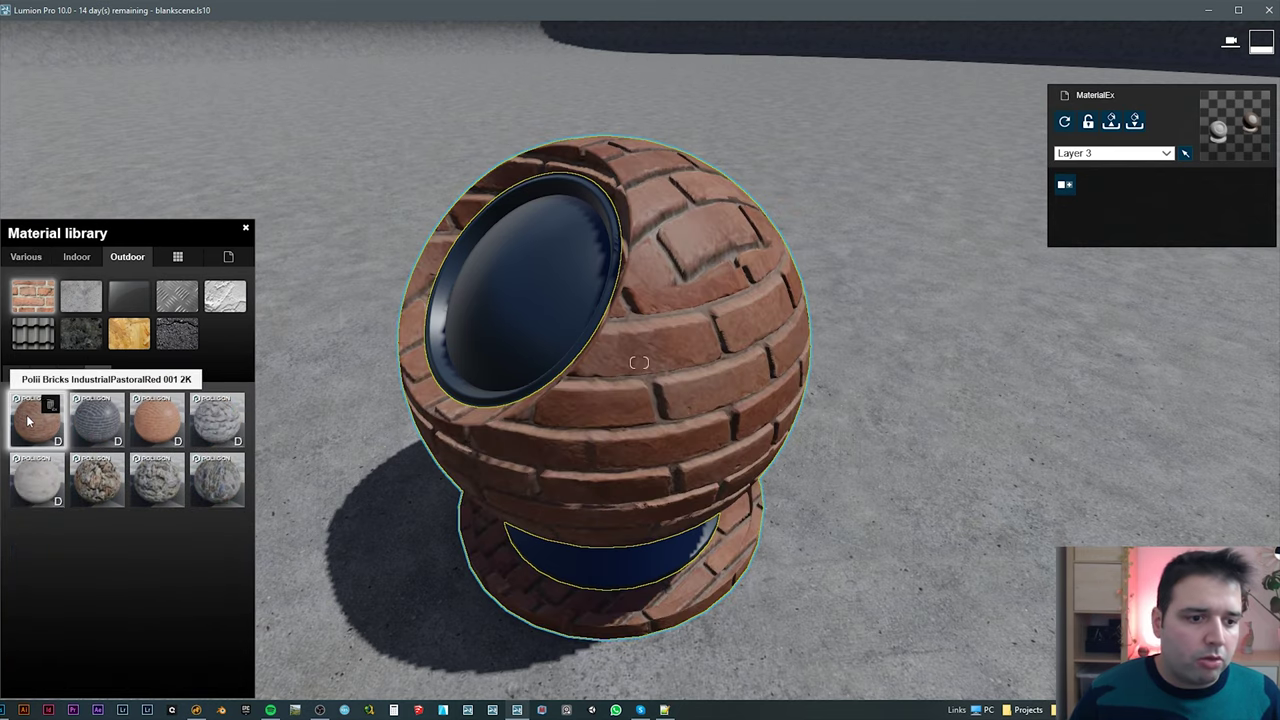
# Open the brick material's settings and load BricksIndustrialPastoralRed001_COL_HIRES.jpg as its color map
pyautogui.click(28, 421)
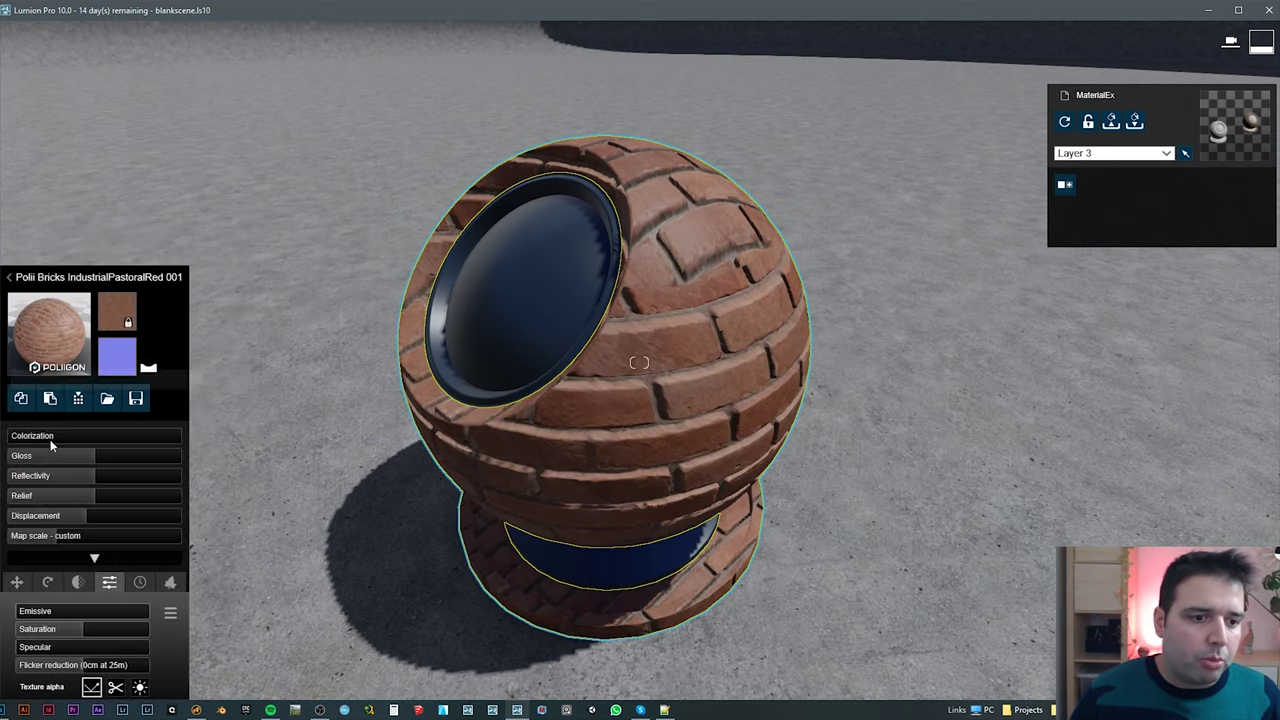
pyautogui.click(123, 300)
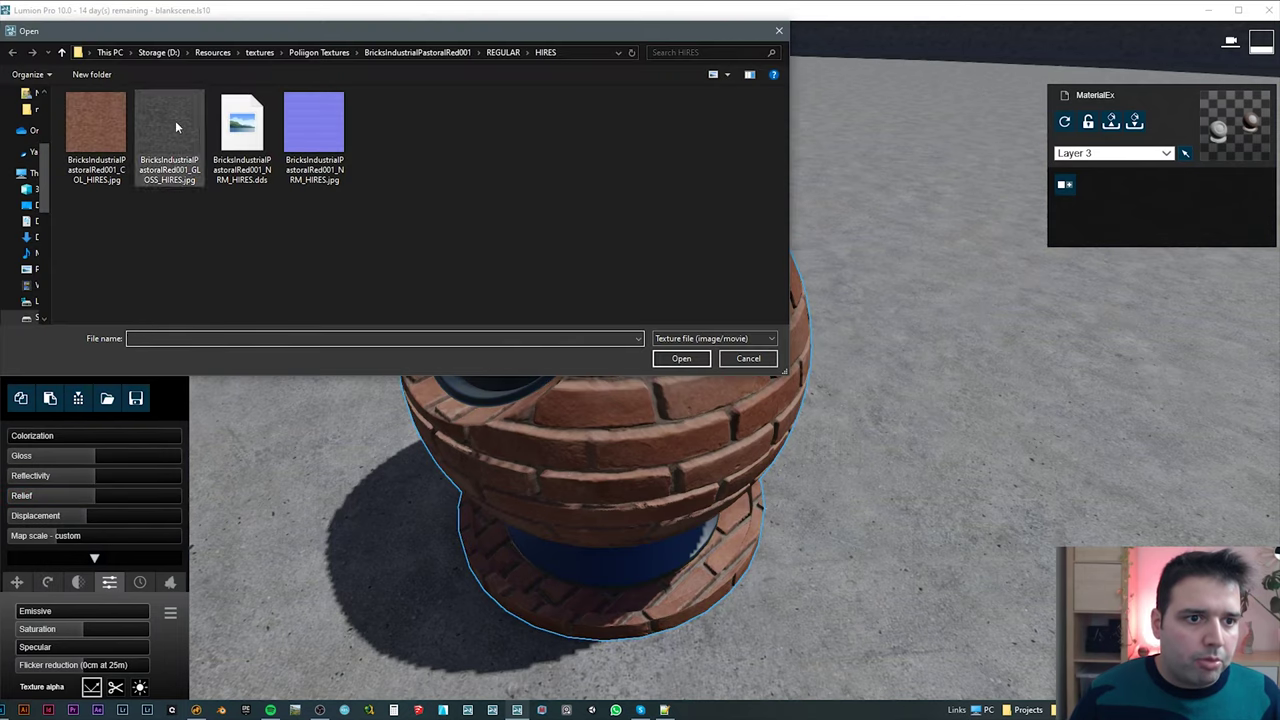
pyautogui.click(111, 118)
pyautogui.doubleClick(111, 115)
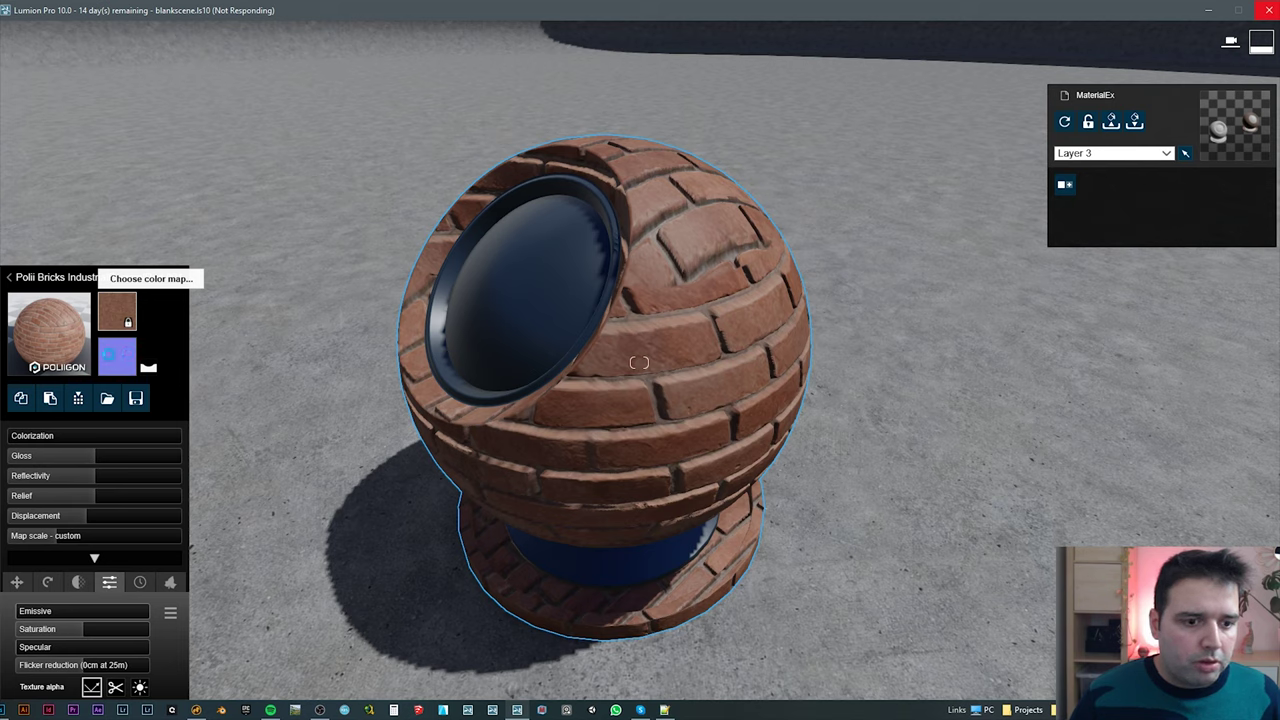
# Load BricksIndustrialPastoralRed001_NRM_HIRES.dds as the brick material's normal map
pyautogui.click(112, 353)
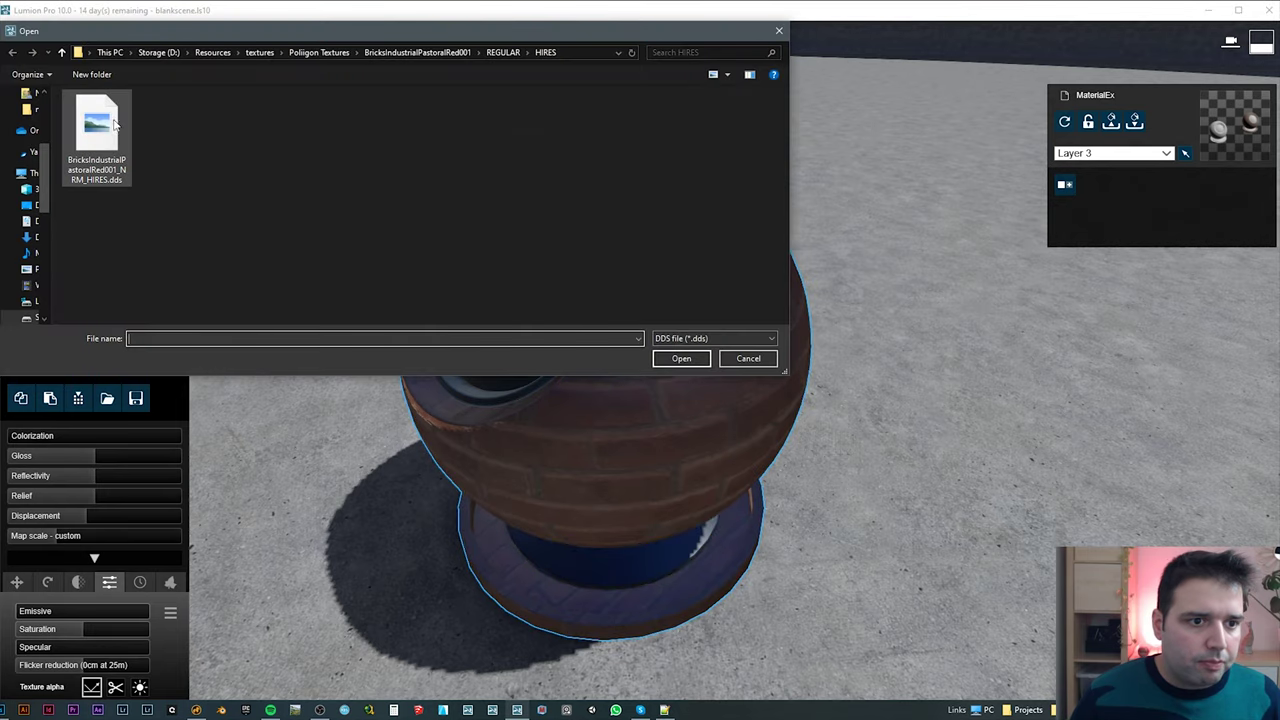
pyautogui.click(115, 124)
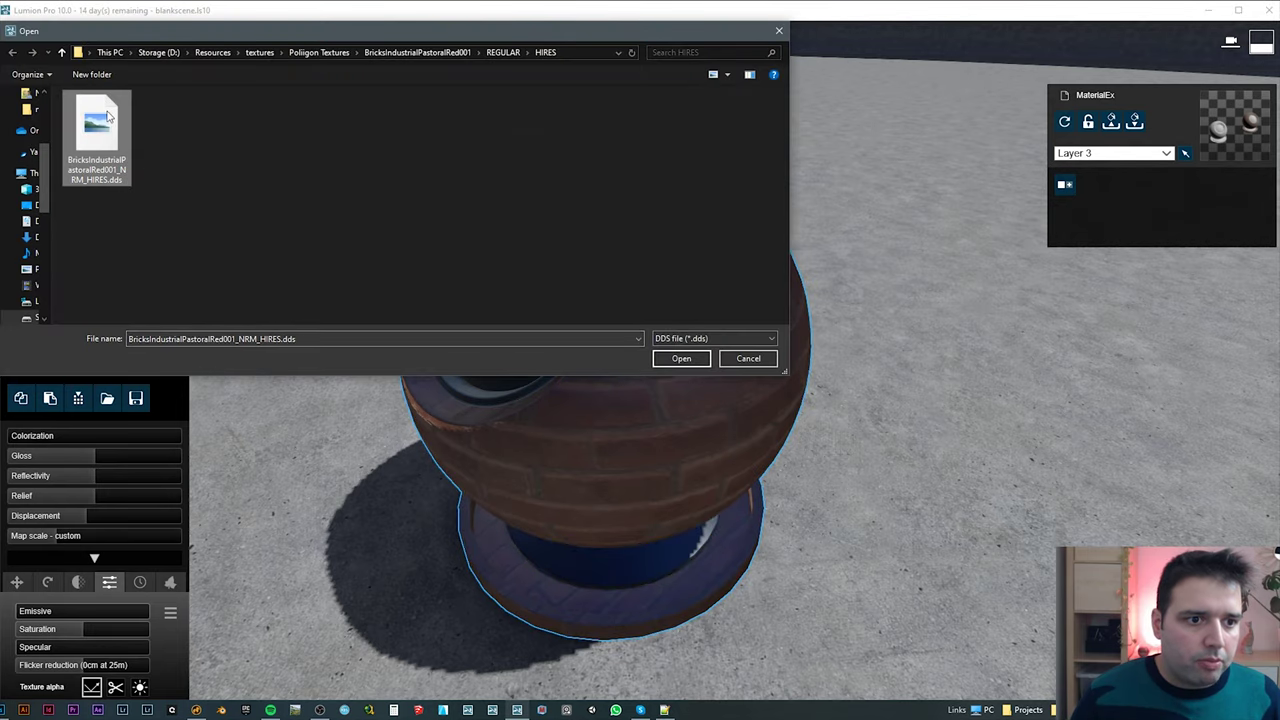
pyautogui.doubleClick(100, 124)
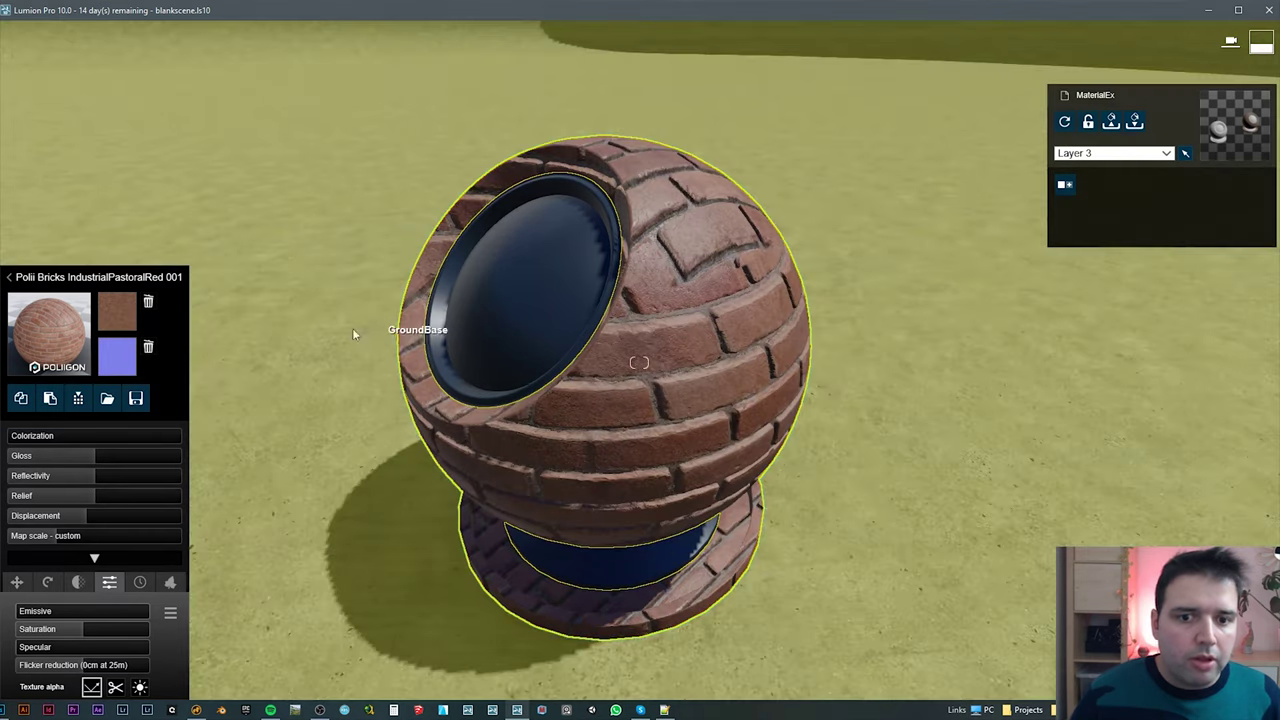
# Inspect the sphere with the custom high-resolution maps up close, and look at the neighbouring brick sphere for comparison
pyautogui.moveTo(354, 333); pyautogui.dragTo(322, 325, button='right')
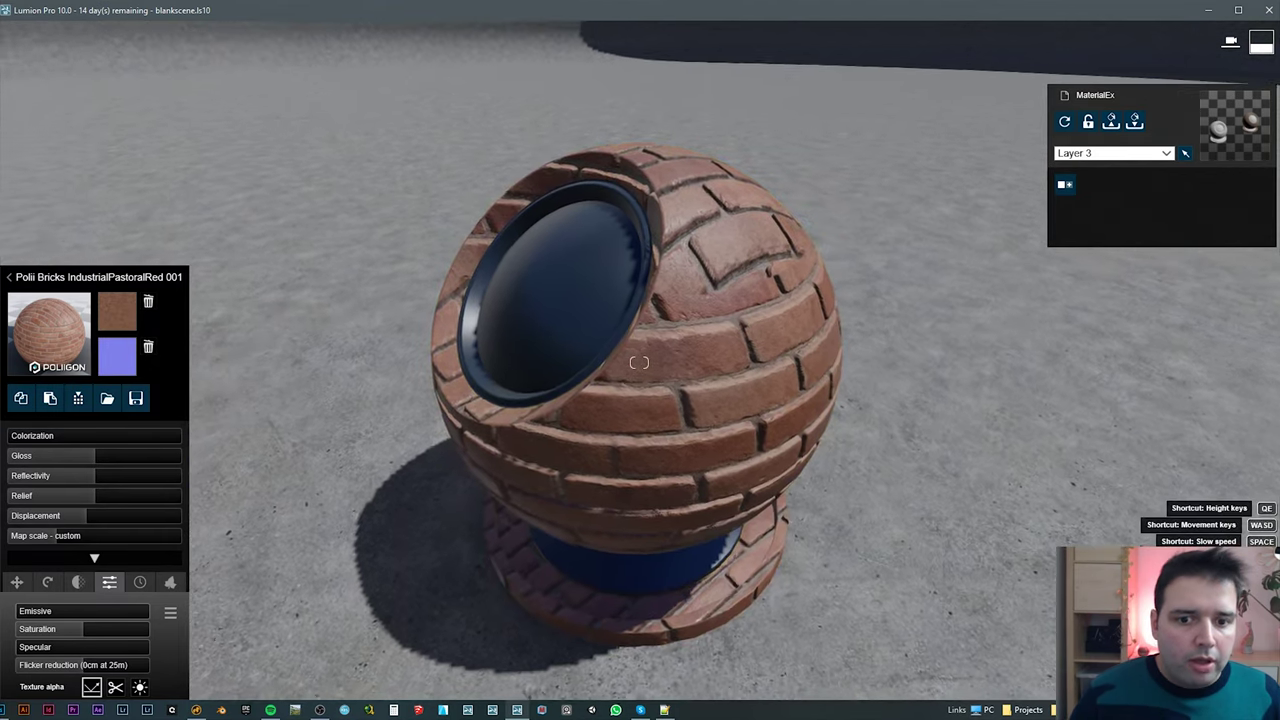
pyautogui.moveTo(639, 362)
pyautogui.mouseDown(button='right')
pyautogui.moveTo(641, 425)
pyautogui.moveTo(639, 362)
pyautogui.mouseUp(button='right')
pyautogui.press('w')
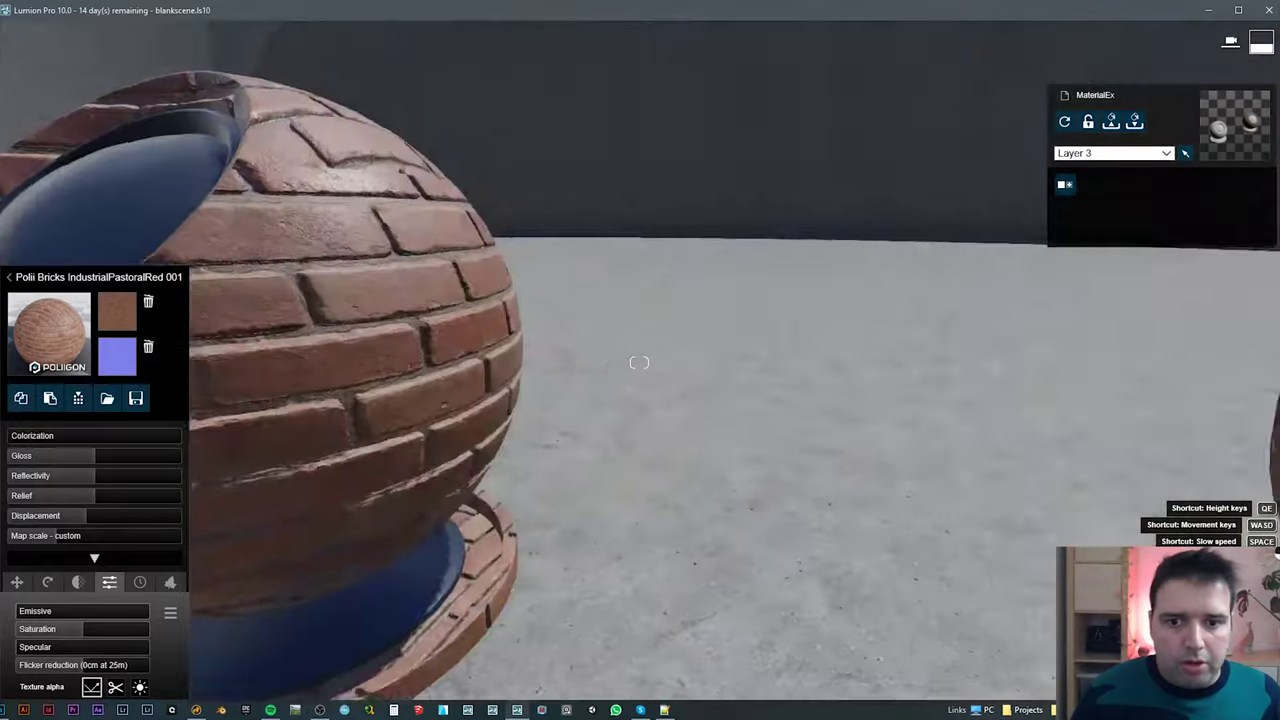
pyautogui.moveTo(639, 362); pyautogui.dragTo(639, 362, button='right')
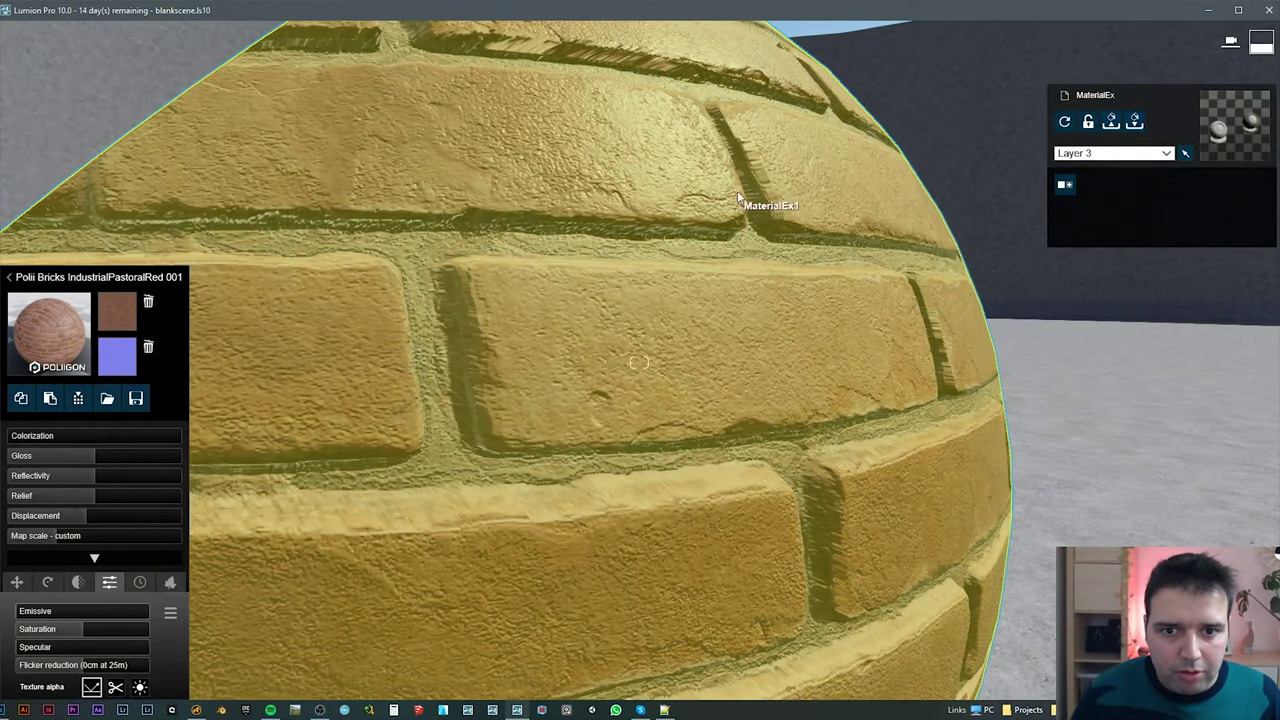
pyautogui.press('s')
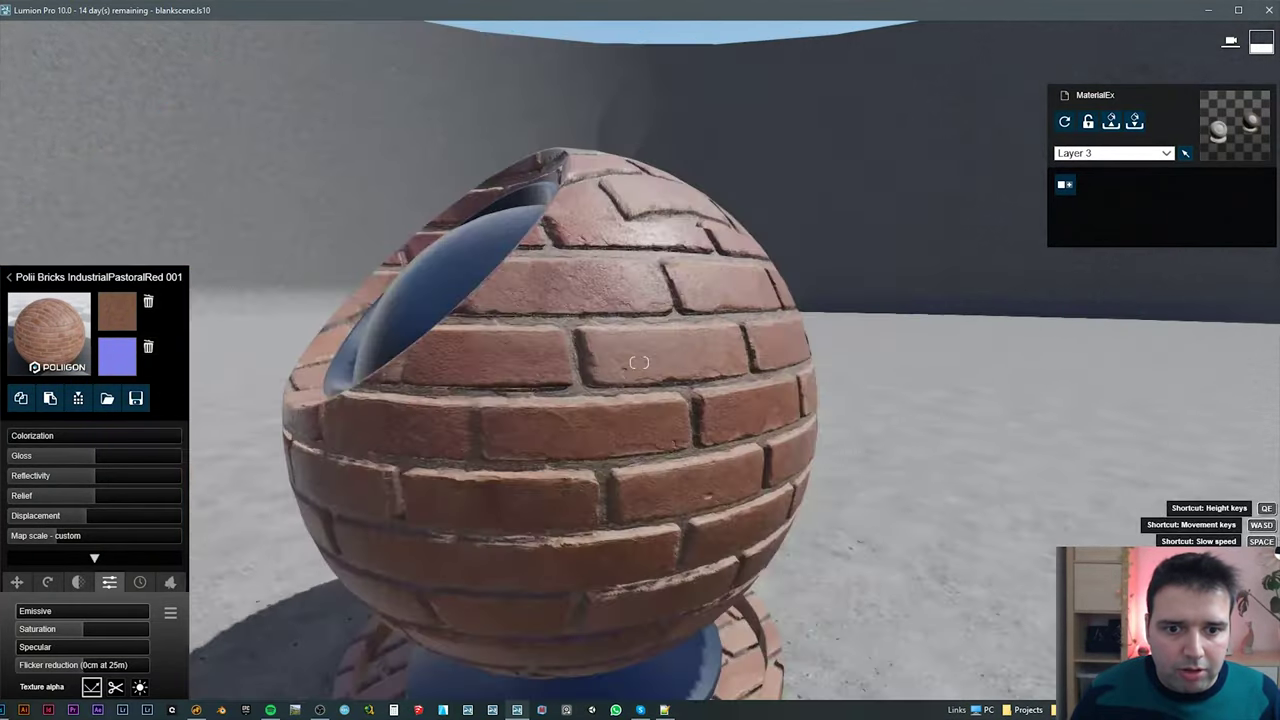
pyautogui.press('s')
pyautogui.press('d')
pyautogui.moveTo(639, 362); pyautogui.dragTo(639, 362, button='right')
pyautogui.press('w')
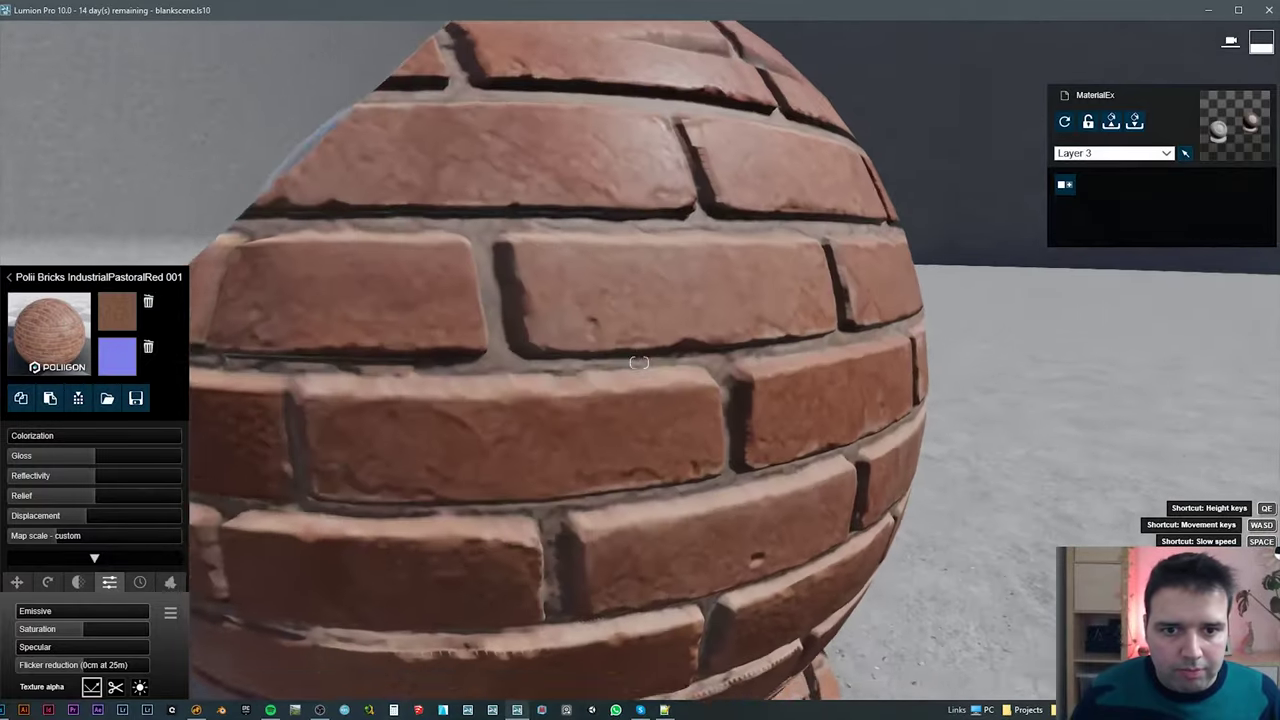
pyautogui.press('w')
pyautogui.press('s')
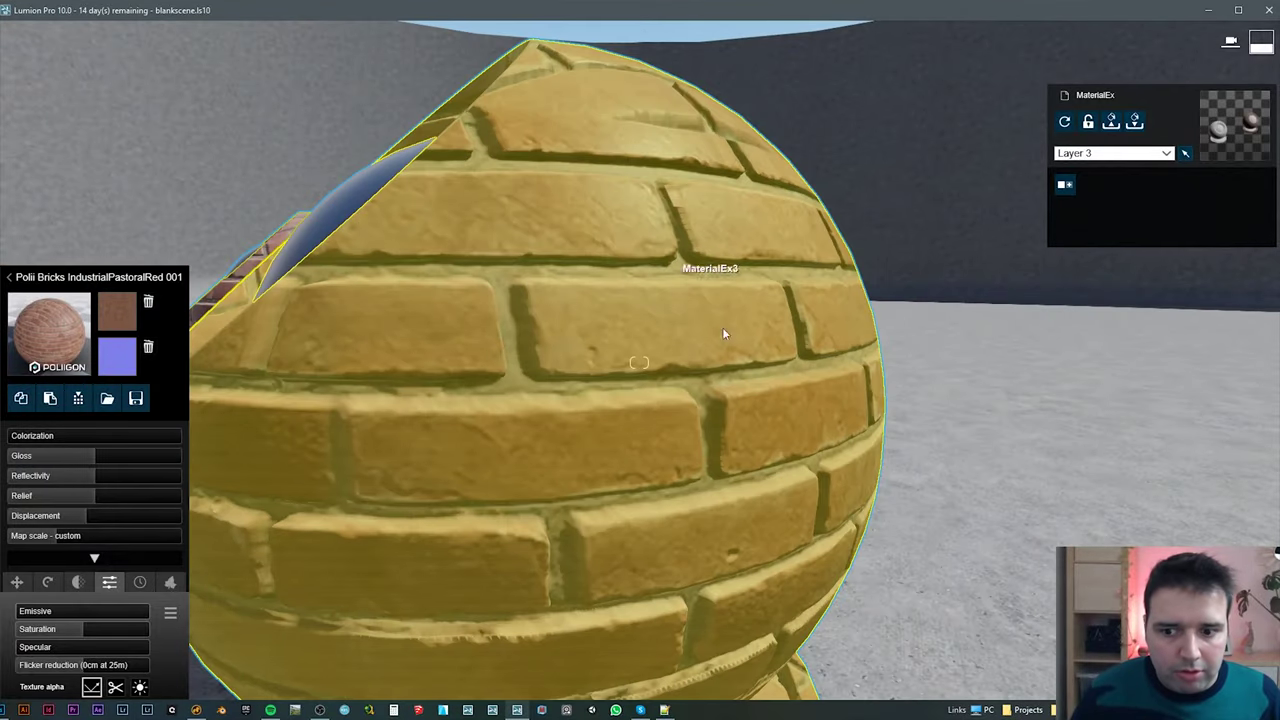
# Leave the material settings and compare the surface detail and gloss of both brick spheres without the editing overlay
pyautogui.press('Escape')
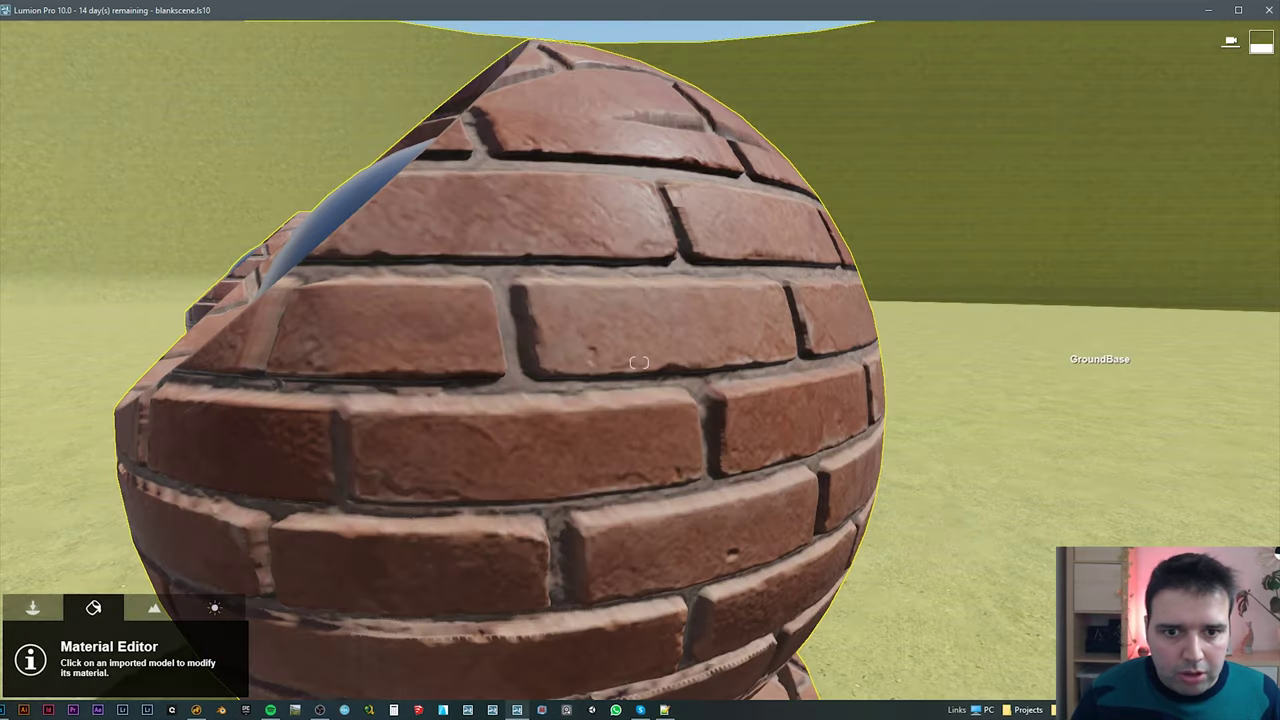
pyautogui.press('d')
pyautogui.moveTo(1071, 357); pyautogui.dragTo(639, 362, button='right')
pyautogui.press('w')
pyautogui.press('d')
pyautogui.press('s')
pyautogui.press('s')
pyautogui.press('d')
pyautogui.press('w')
pyautogui.press('s')
pyautogui.press('w')
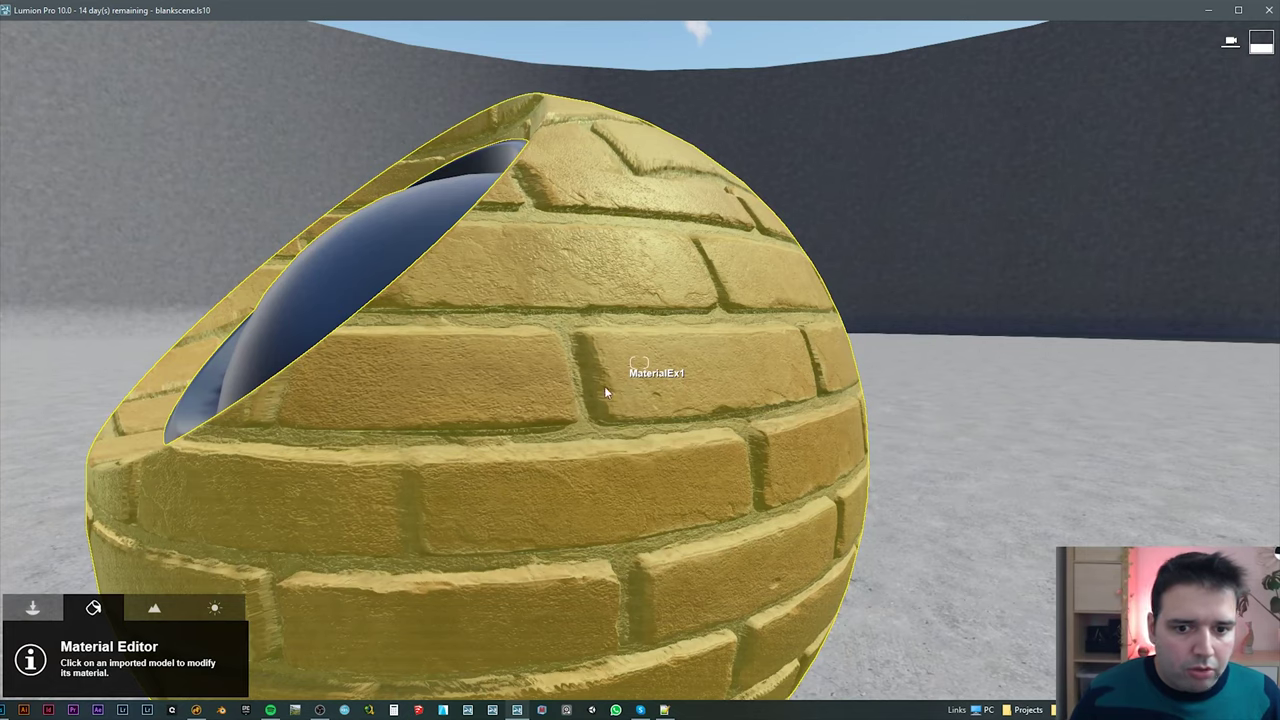
# Reopen the custom brick material on the sphere and slightly lower its displacement
pyautogui.click(506, 430)
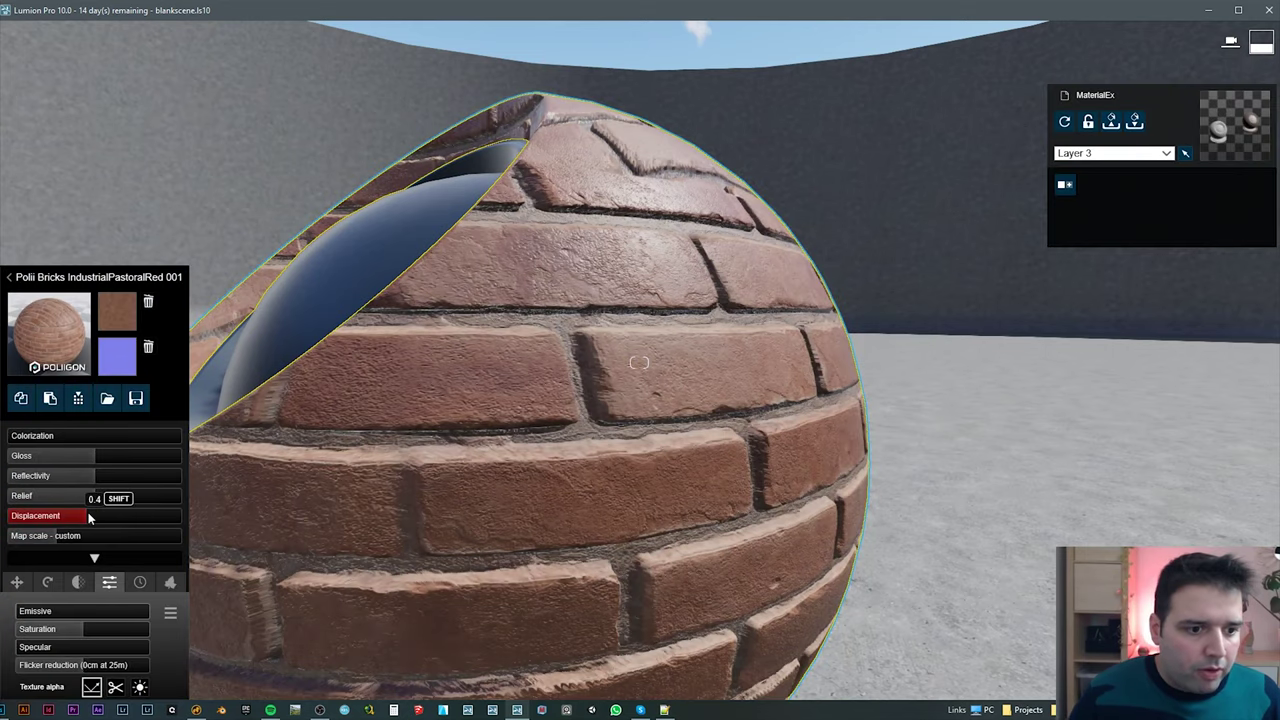
pyautogui.moveTo(85, 518)
pyautogui.mouseDown()
pyautogui.moveTo(12, 518)
pyautogui.moveTo(254, 513)
pyautogui.moveTo(81, 513)
pyautogui.mouseUp()
pyautogui.moveTo(639, 362); pyautogui.dragTo(622, 366, button='right')
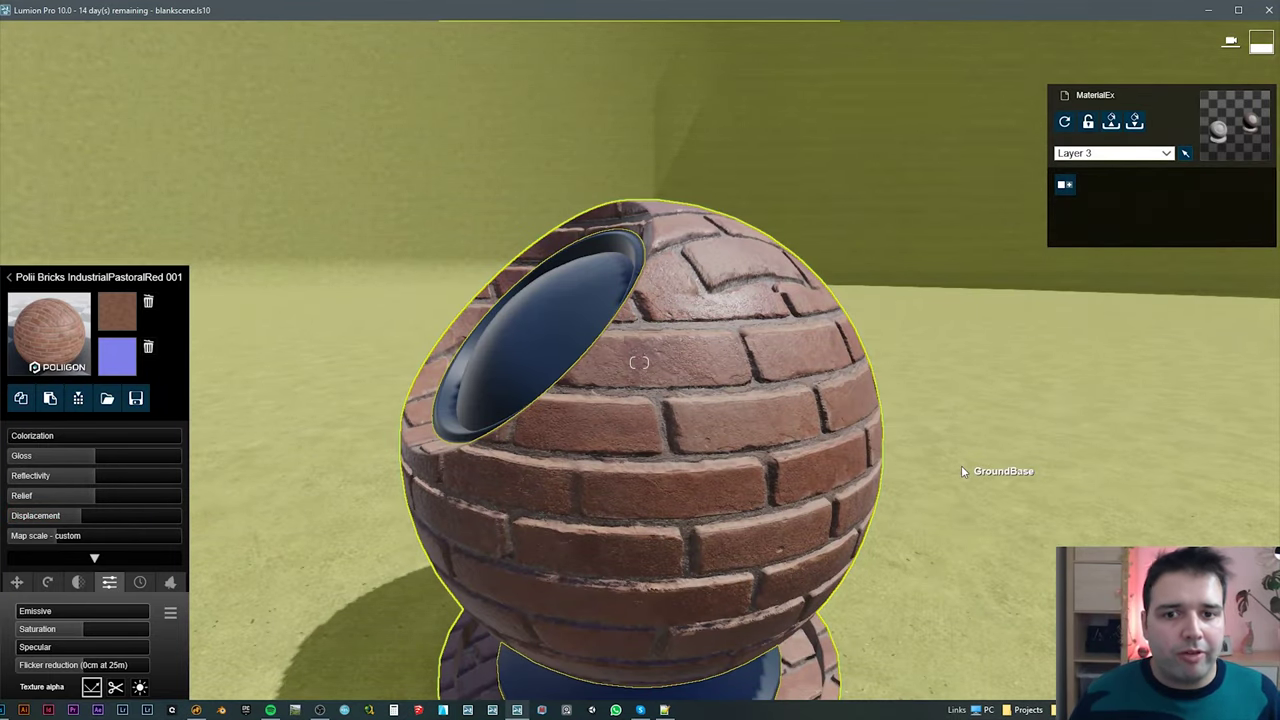
# Compare the sphere with reduced displacement against the neighbouring brick sphere
pyautogui.press('s')
pyautogui.moveTo(964, 466); pyautogui.dragTo(1000, 466, button='right')
pyautogui.press('a')
pyautogui.press('w')
pyautogui.press('d')
pyautogui.scroll(3, 960, 460)
pyautogui.scroll(-3, 960, 460)
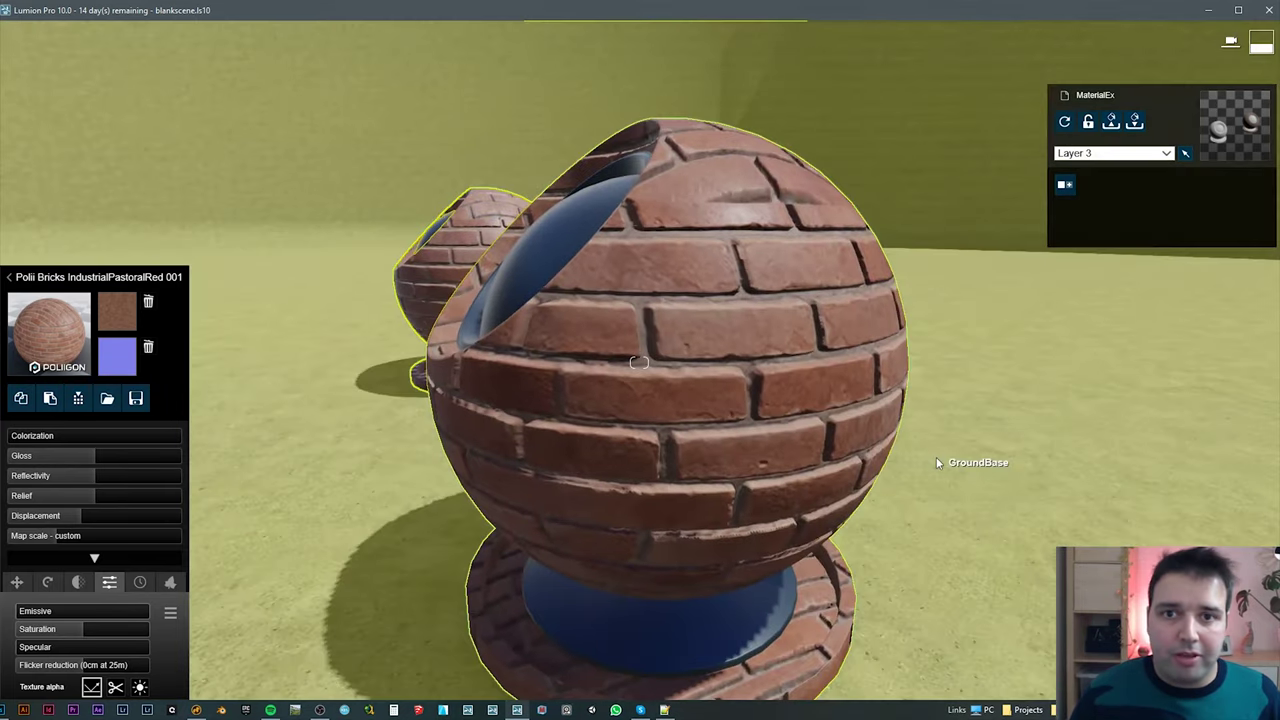